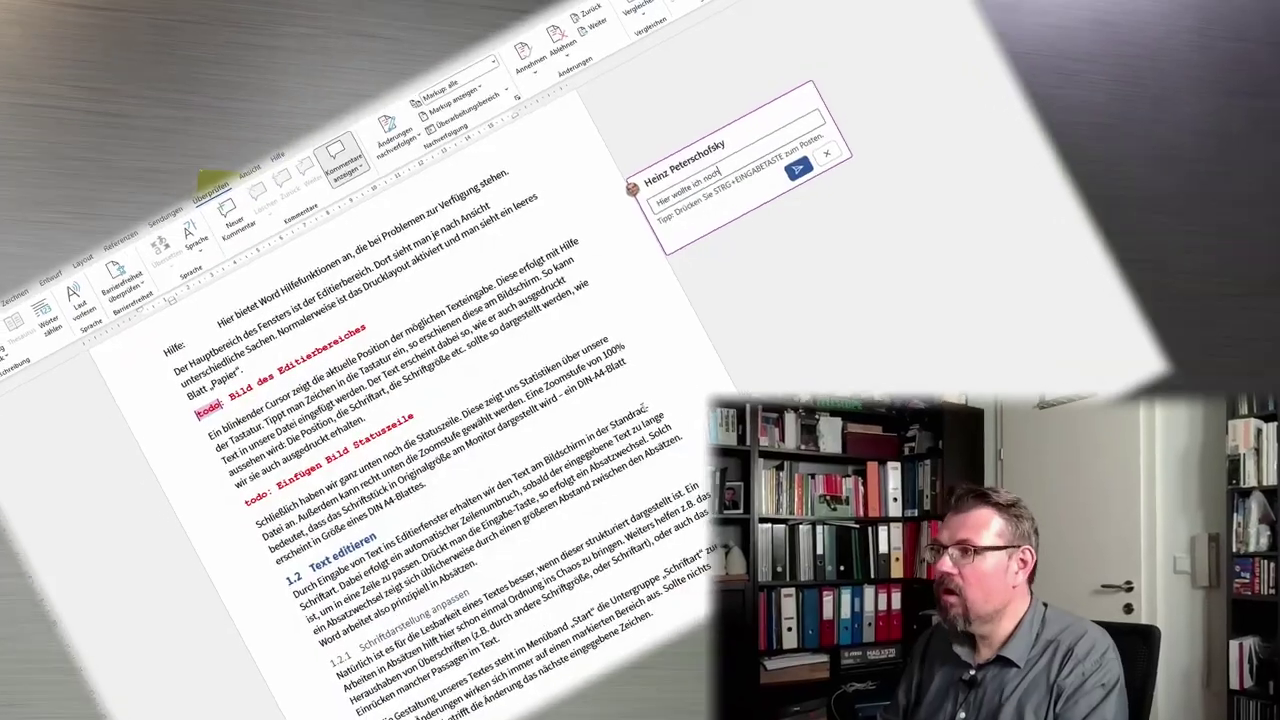
# Step: Finish typing the todo comment so it reads 'Hier wollte ich noch ein Bild Einfügen'
pyautogui.write('noch ein Bild E')
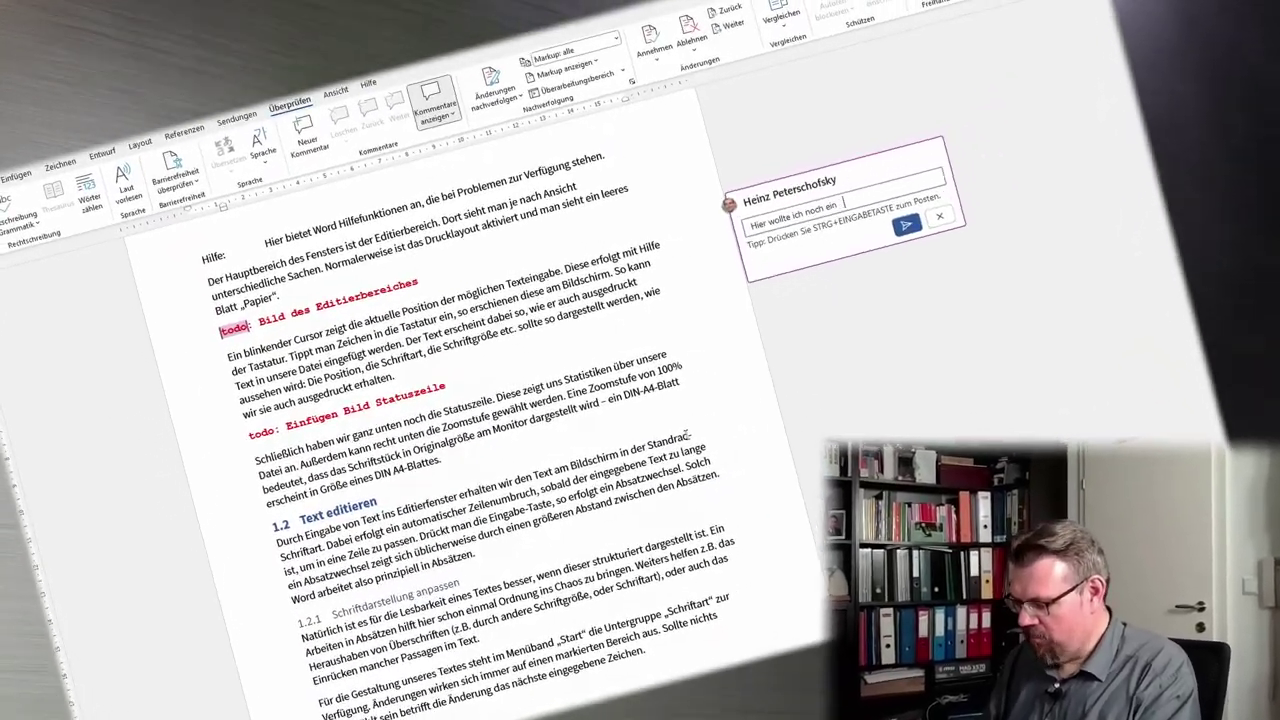
pyautogui.write('infügen')
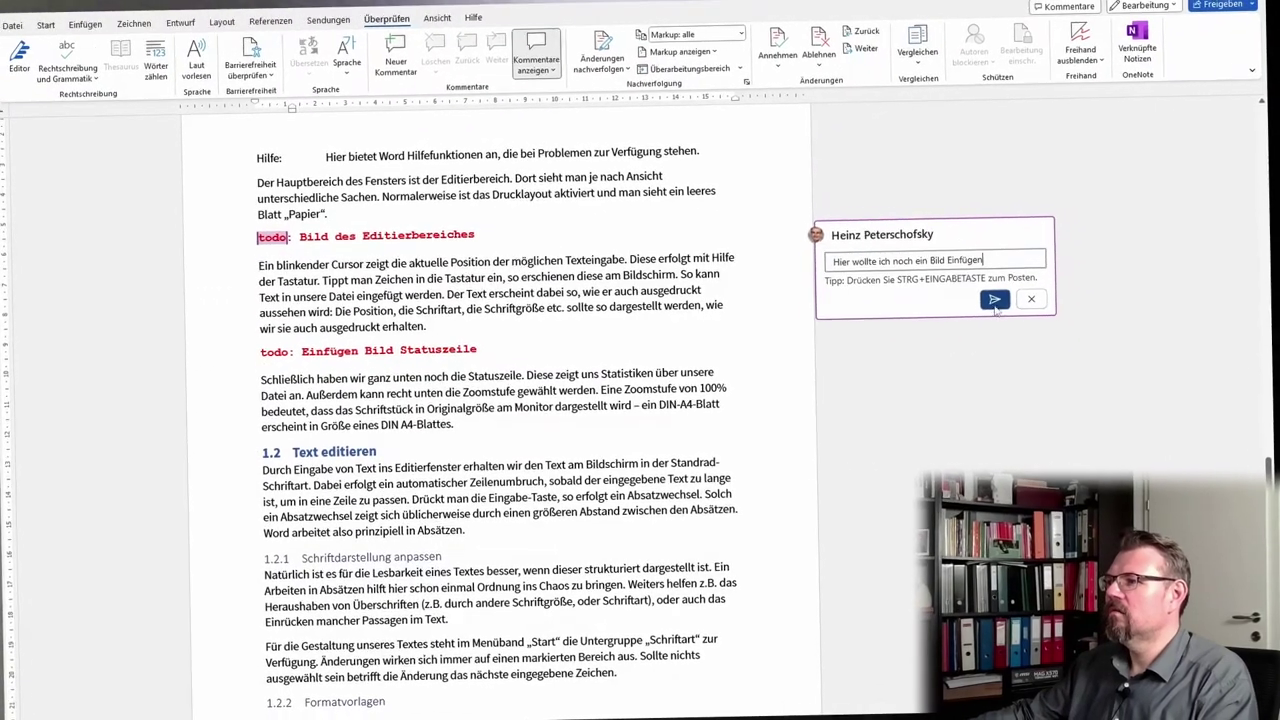
# Step: Post the image-reminder comment, start a reply, then turn off Kommentare anzeigen
pyautogui.click(999, 307)
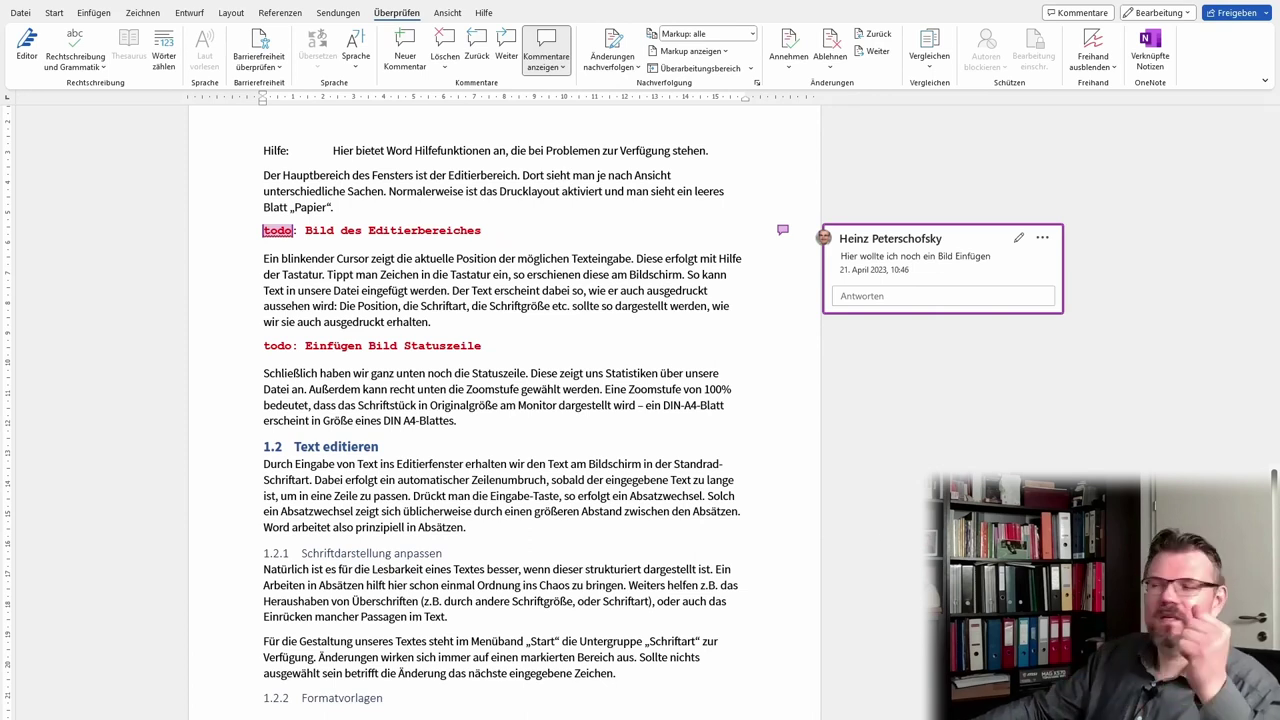
pyautogui.click(940, 296)
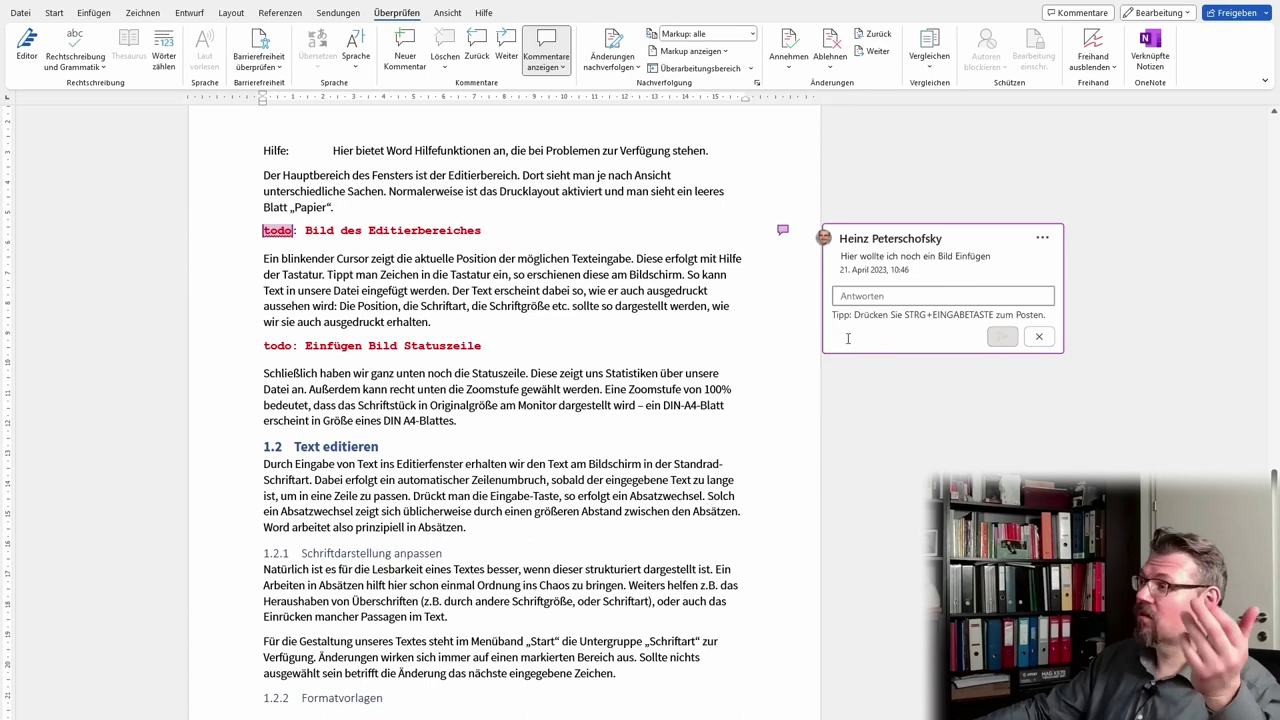
pyautogui.click(1041, 238)
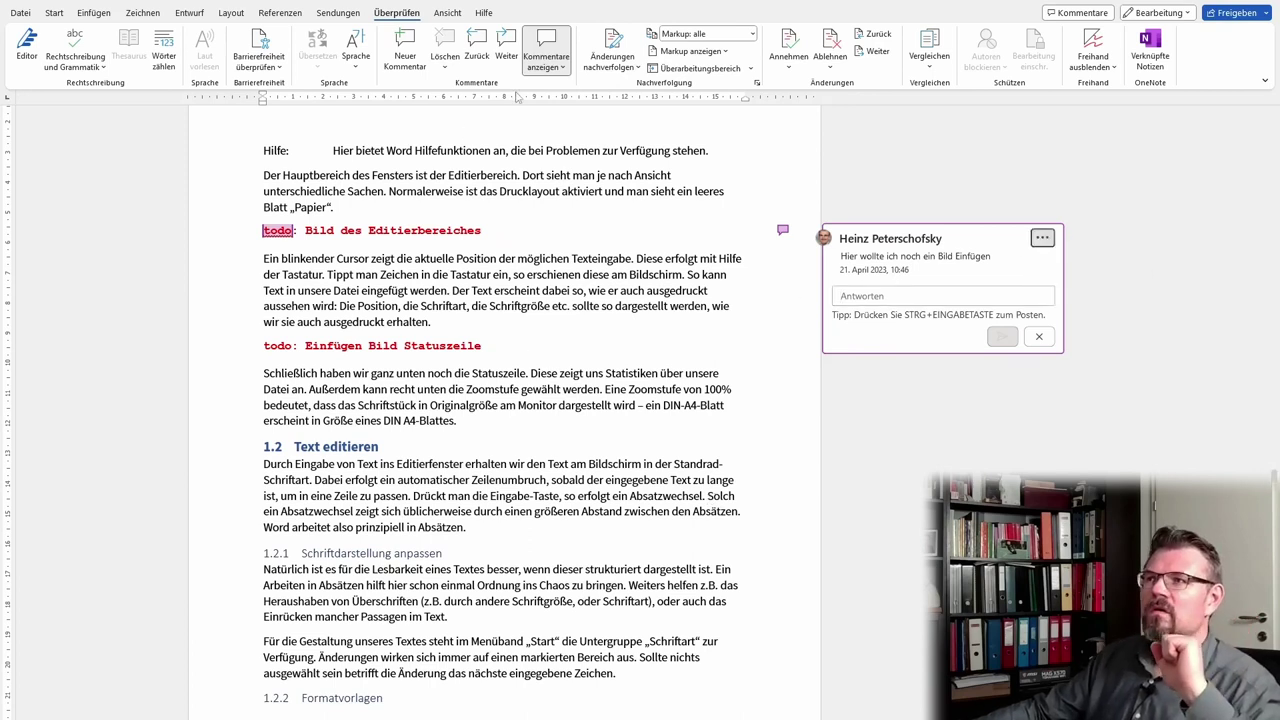
pyautogui.click(546, 48)
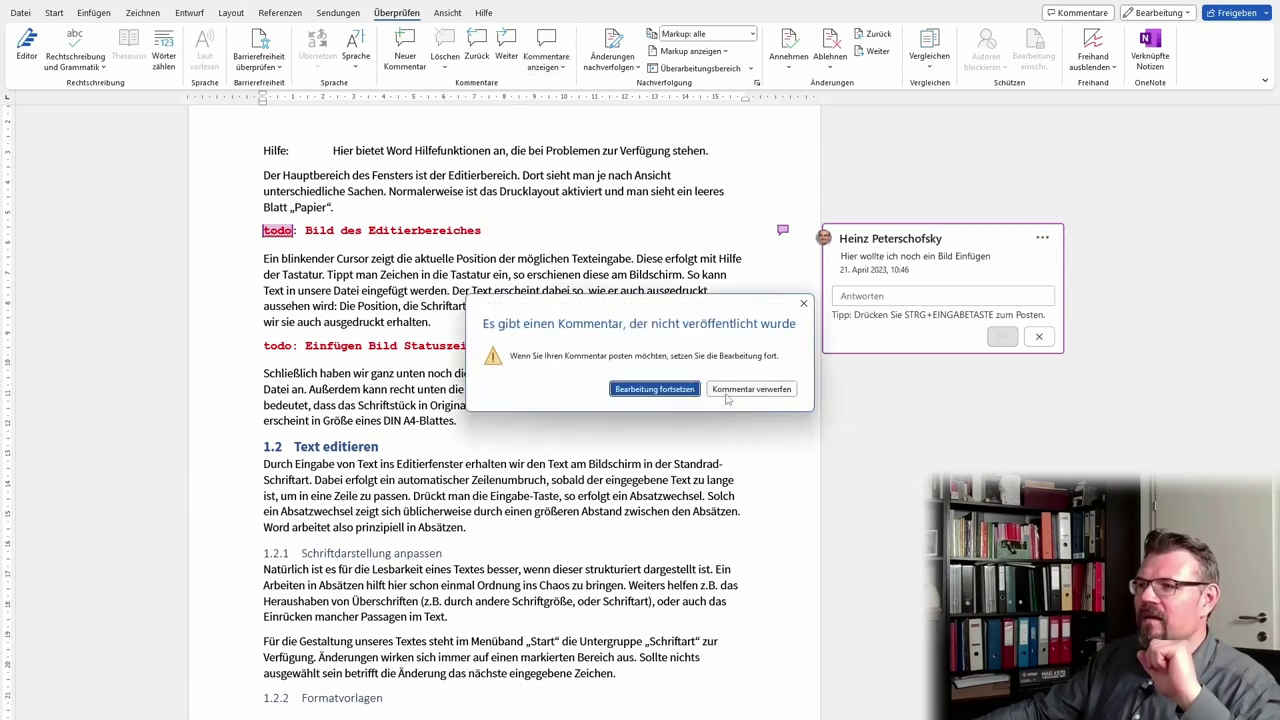
# Step: Cancel the empty reply and switch the comment display to Liste in the Kommentare pane
pyautogui.click(660, 389)
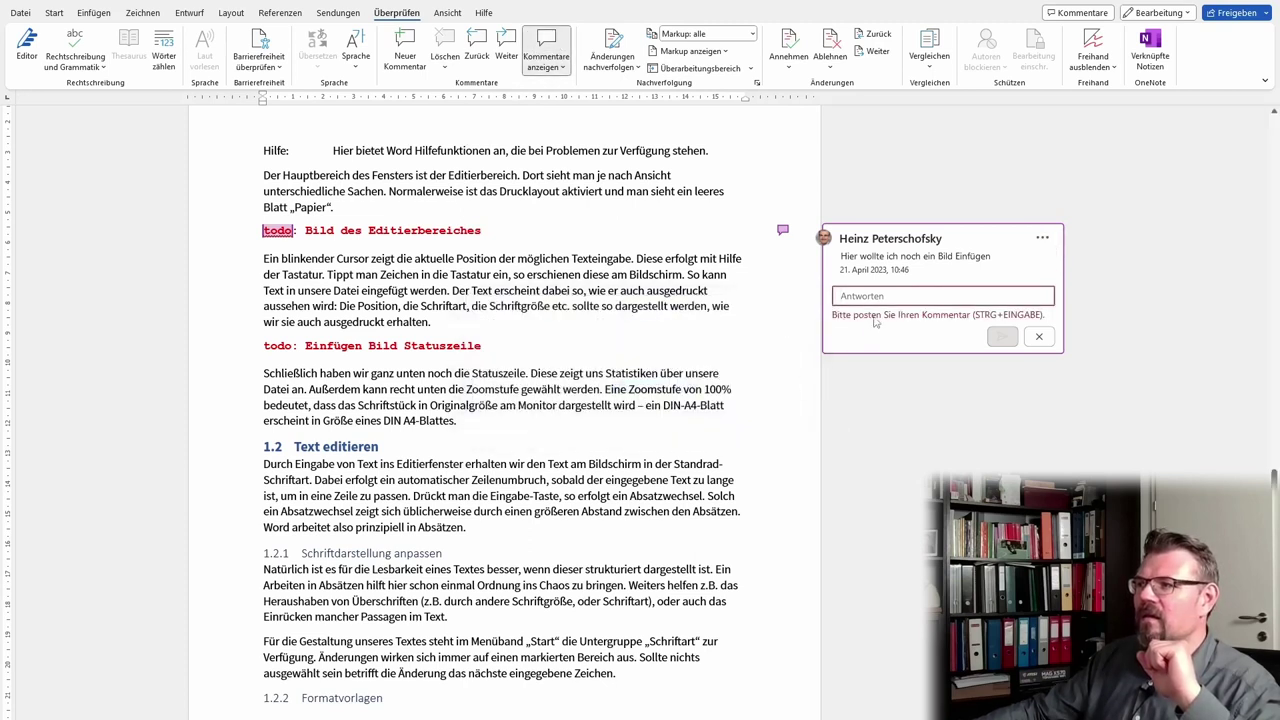
pyautogui.click(1038, 336)
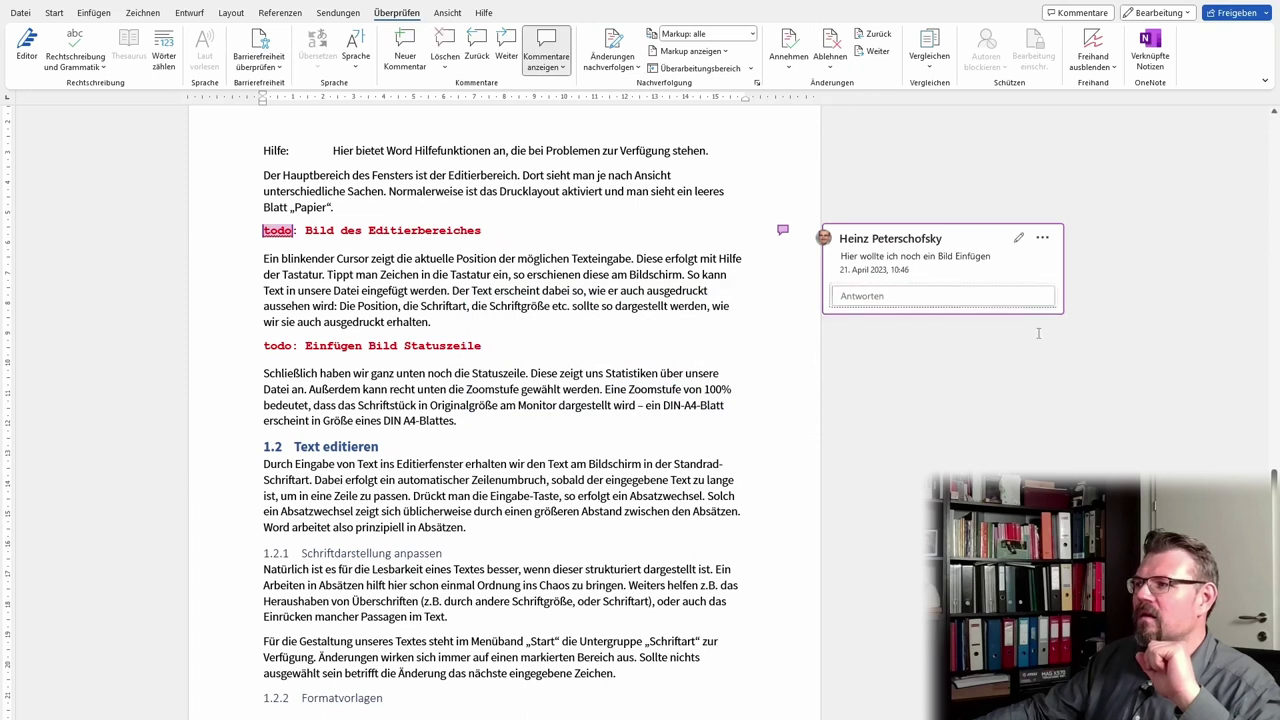
pyautogui.click(556, 66)
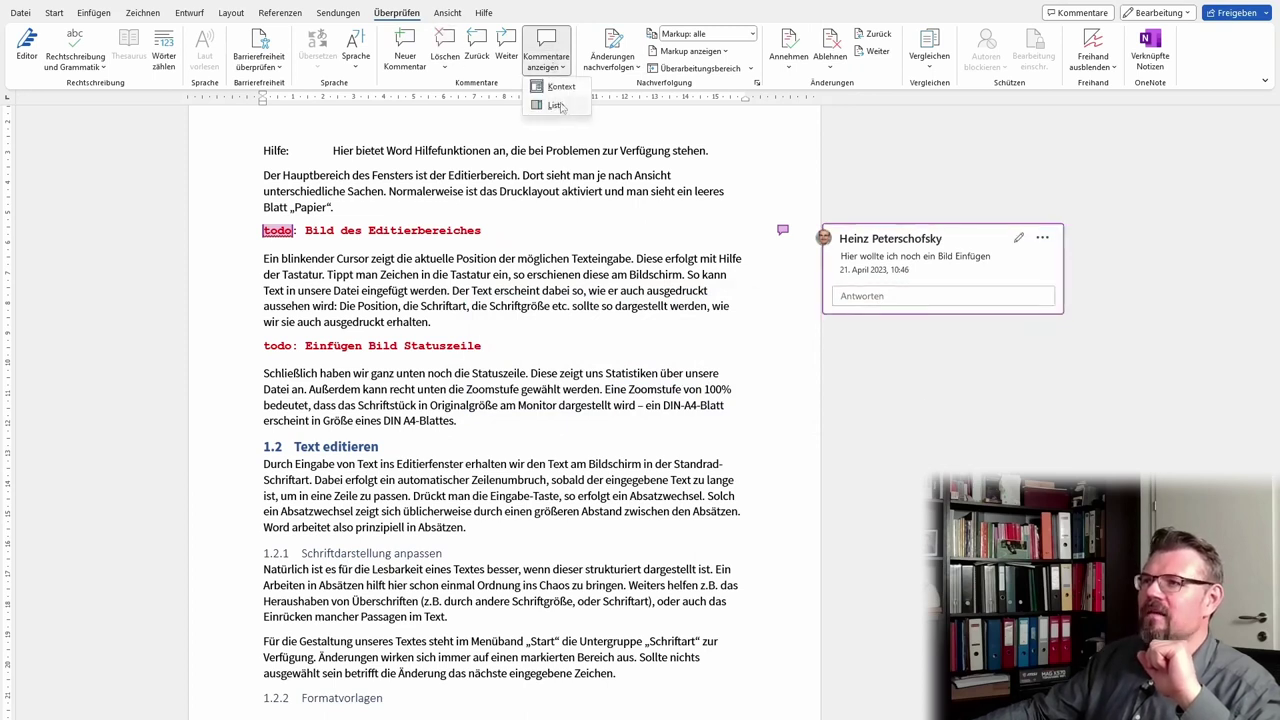
pyautogui.click(556, 106)
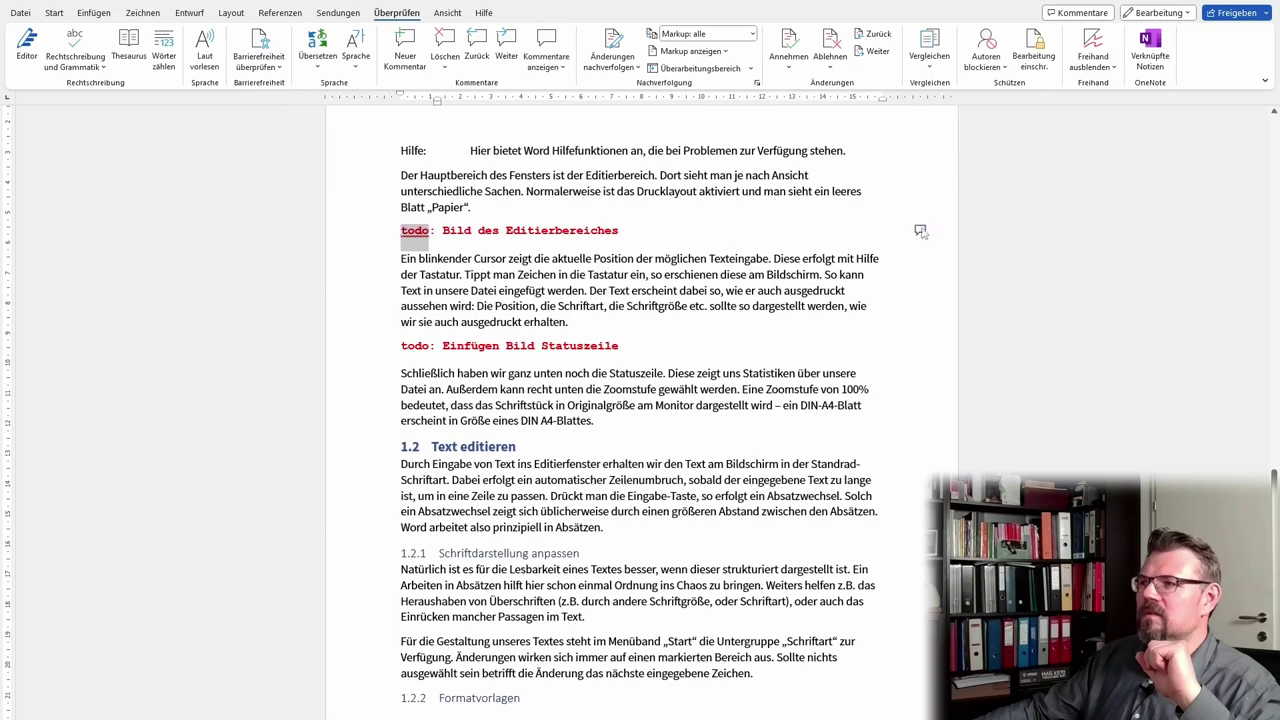
pyautogui.click(920, 230)
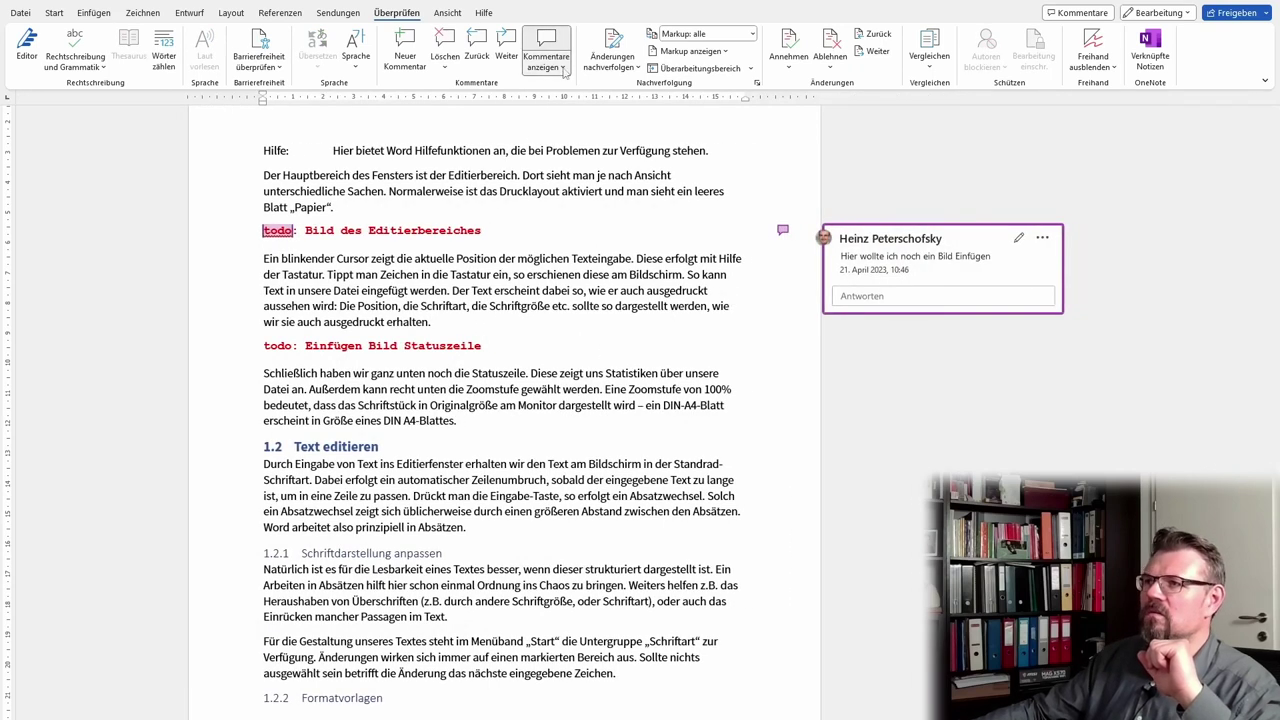
pyautogui.click(563, 68)
pyautogui.click(556, 105)
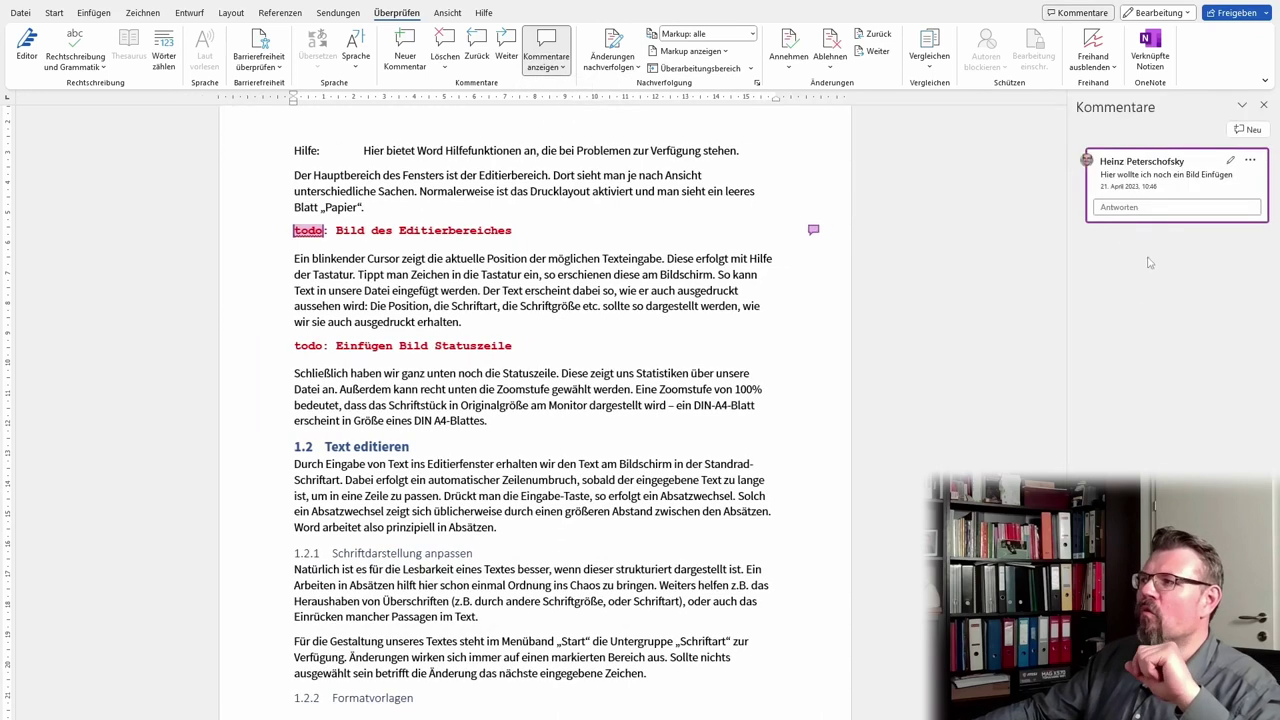
# Step: Post a new comment 'Hier fehlt noch etwas' below the 1.2.2 Formatvorlagen heading
pyautogui.scroll(-4, 539, 521)
pyautogui.scroll(-2, 430, 470)
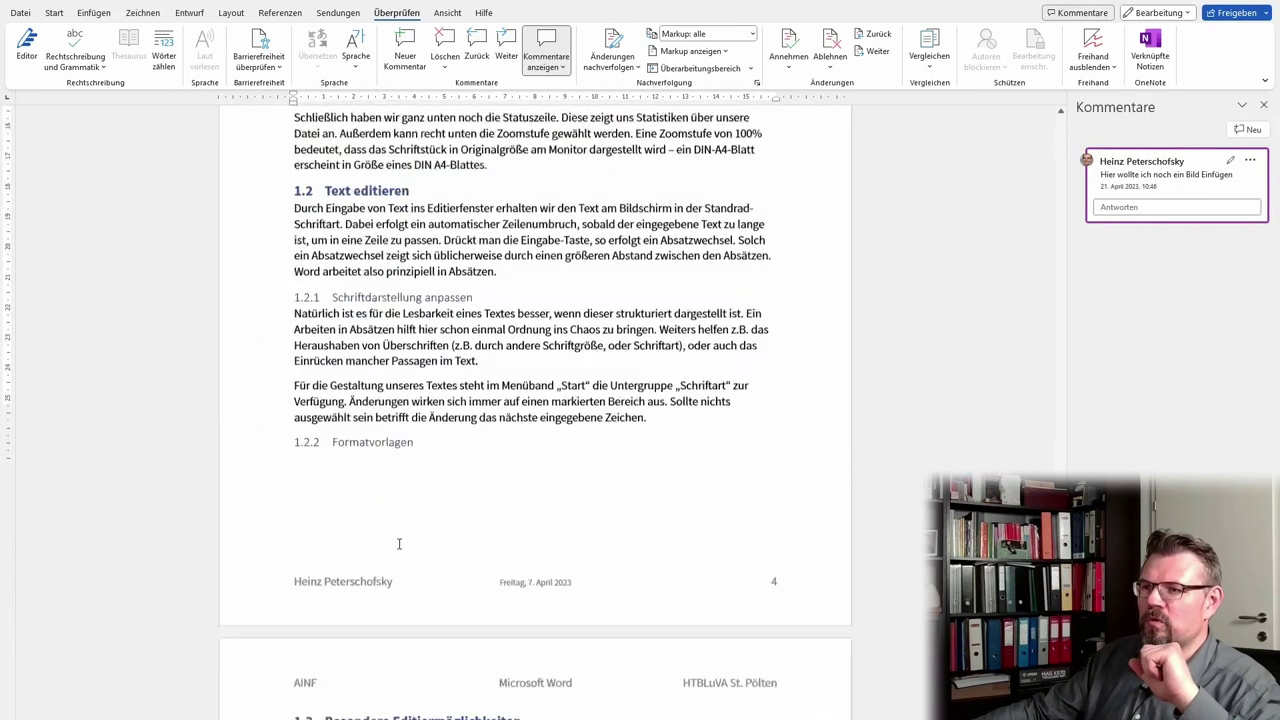
pyautogui.scroll(-3, 314, 434)
pyautogui.click(313, 353)
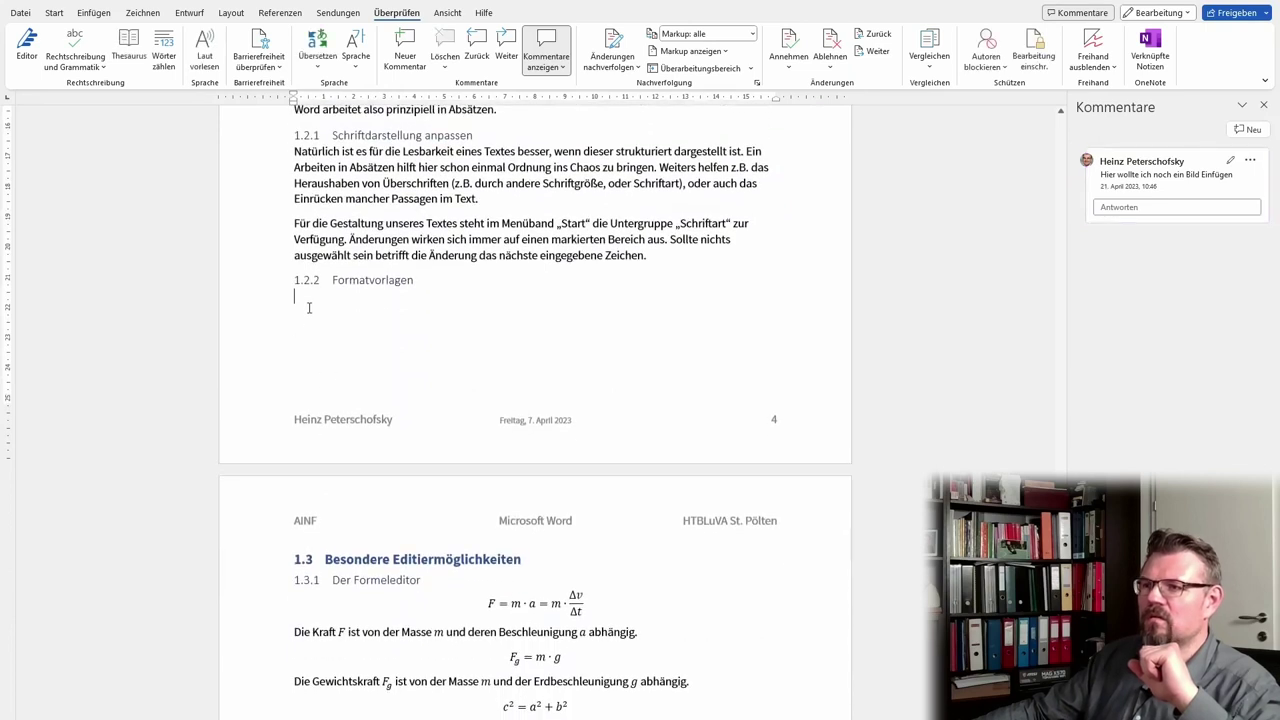
pyautogui.click(405, 50)
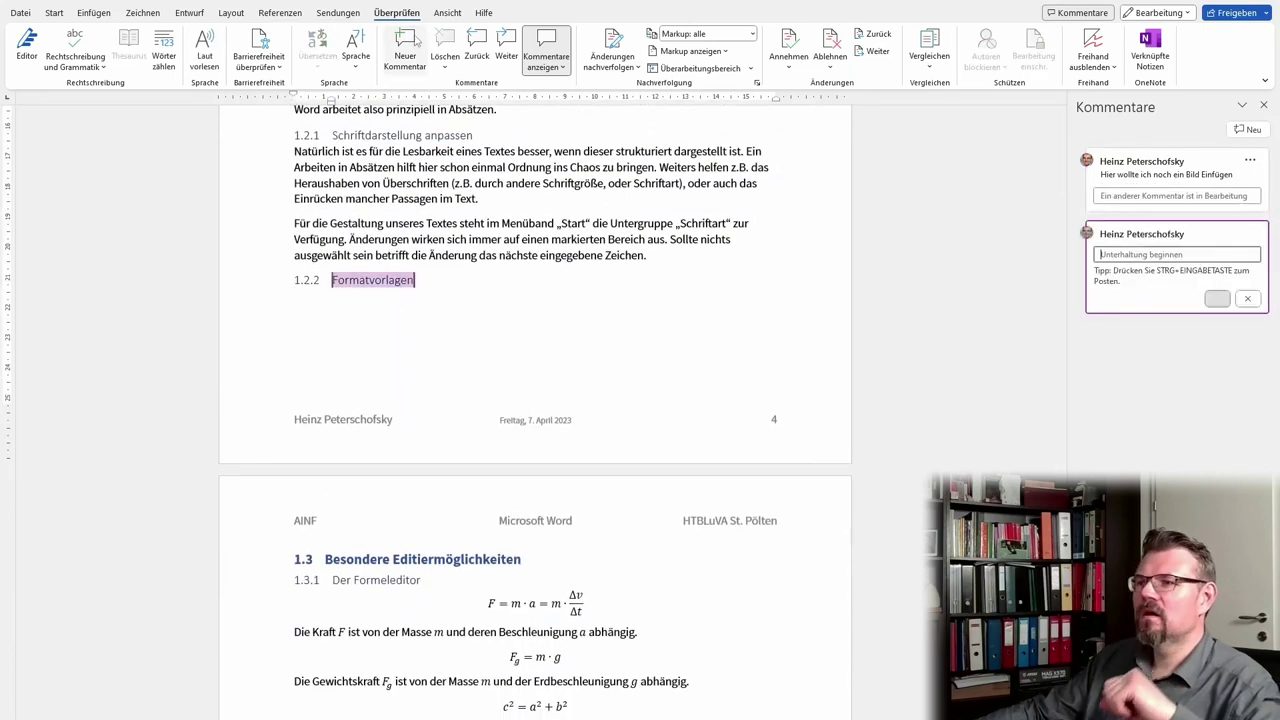
pyautogui.write('H')
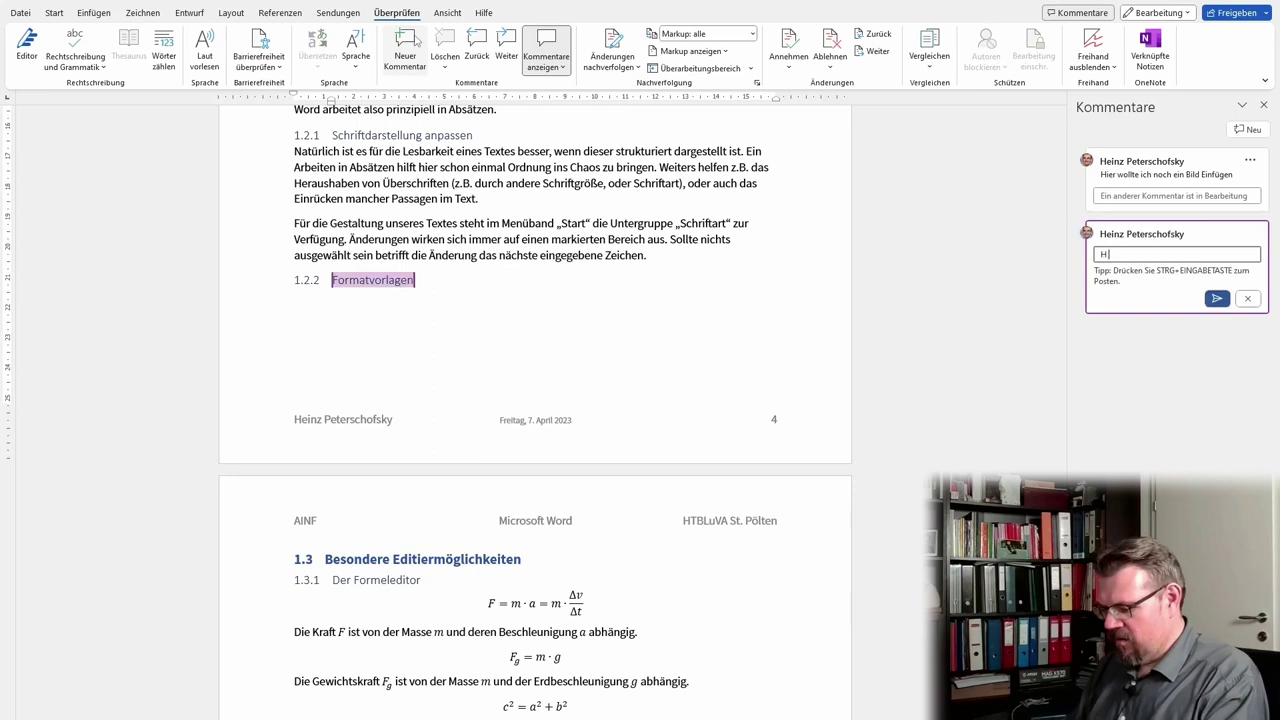
pyautogui.write('ier fehlt noich et')
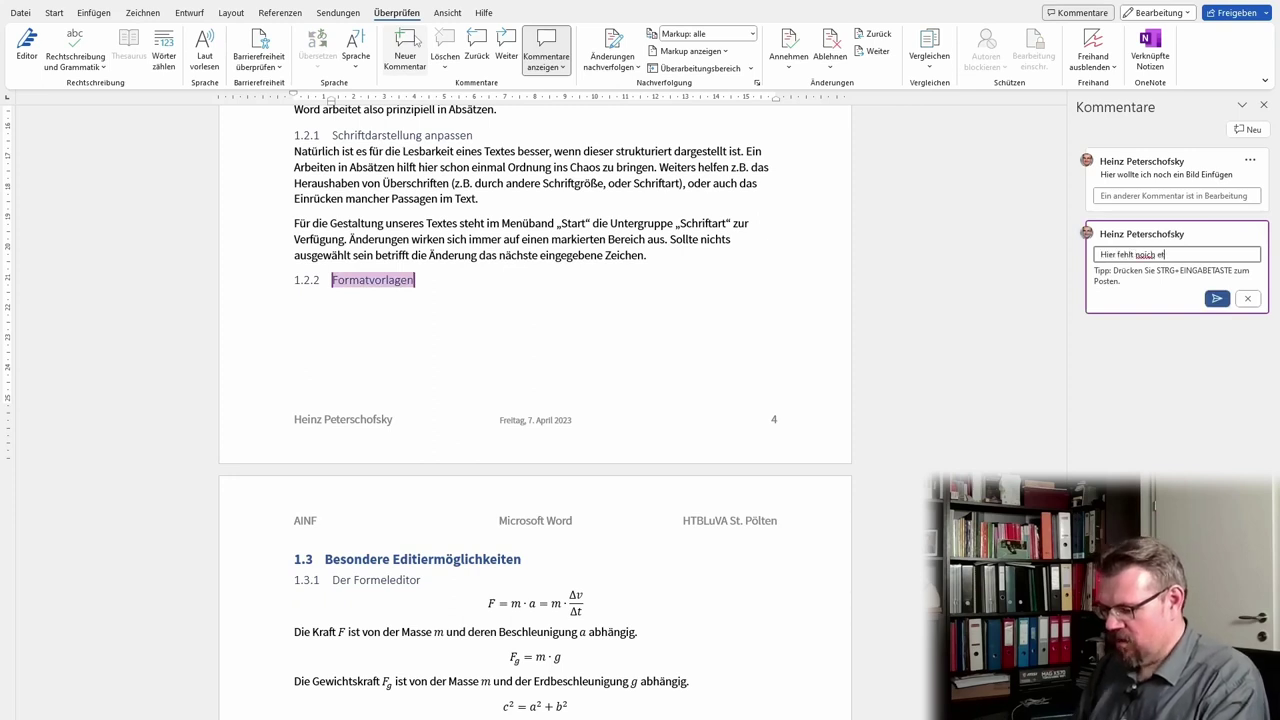
pyautogui.write('was')
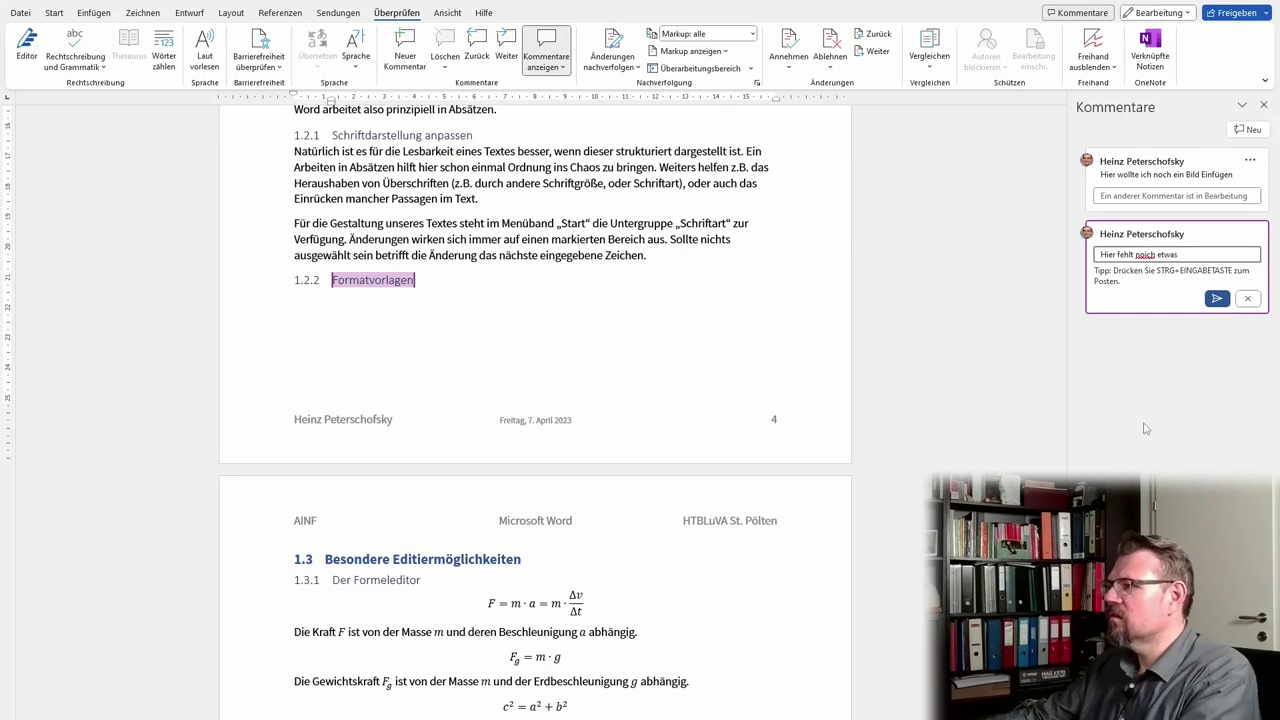
pyautogui.click(1216, 298)
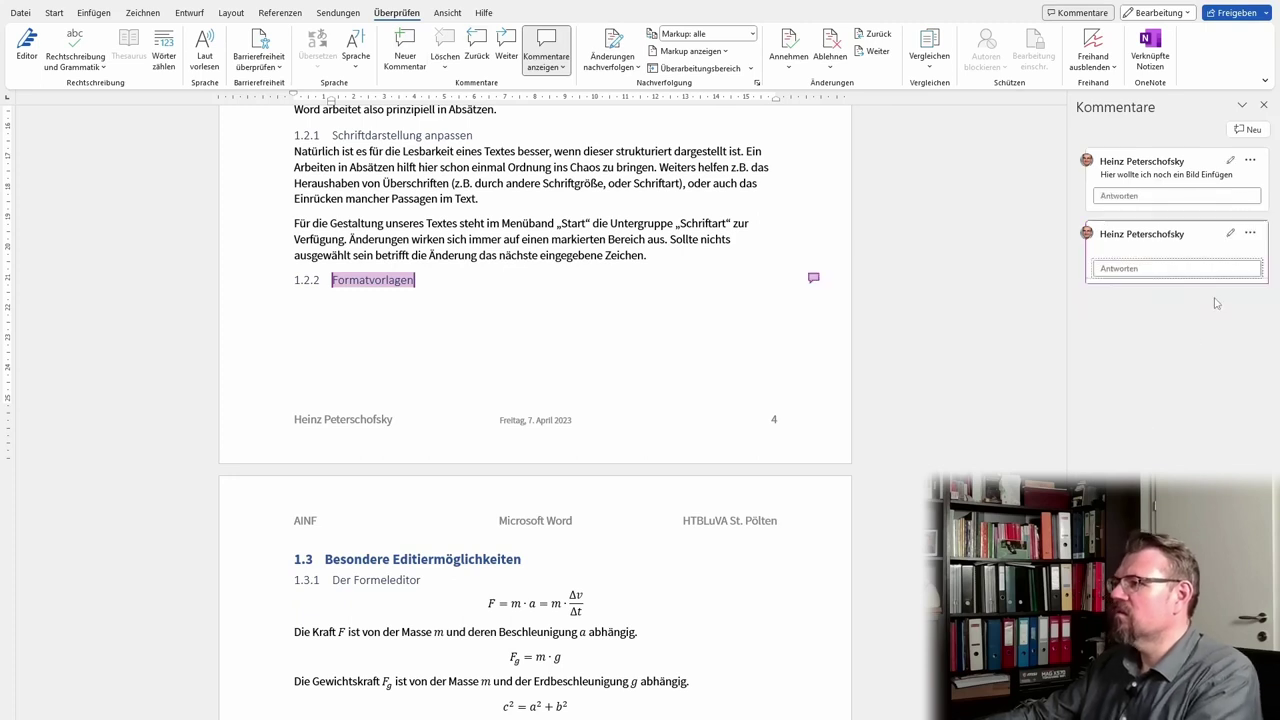
# Step: Step back and forth between the two comments, ending on 'Hier fehlt noch etwas'
pyautogui.click(977, 374)
pyautogui.scroll(10, 917, 423)
pyautogui.scroll(-3, 920, 424)
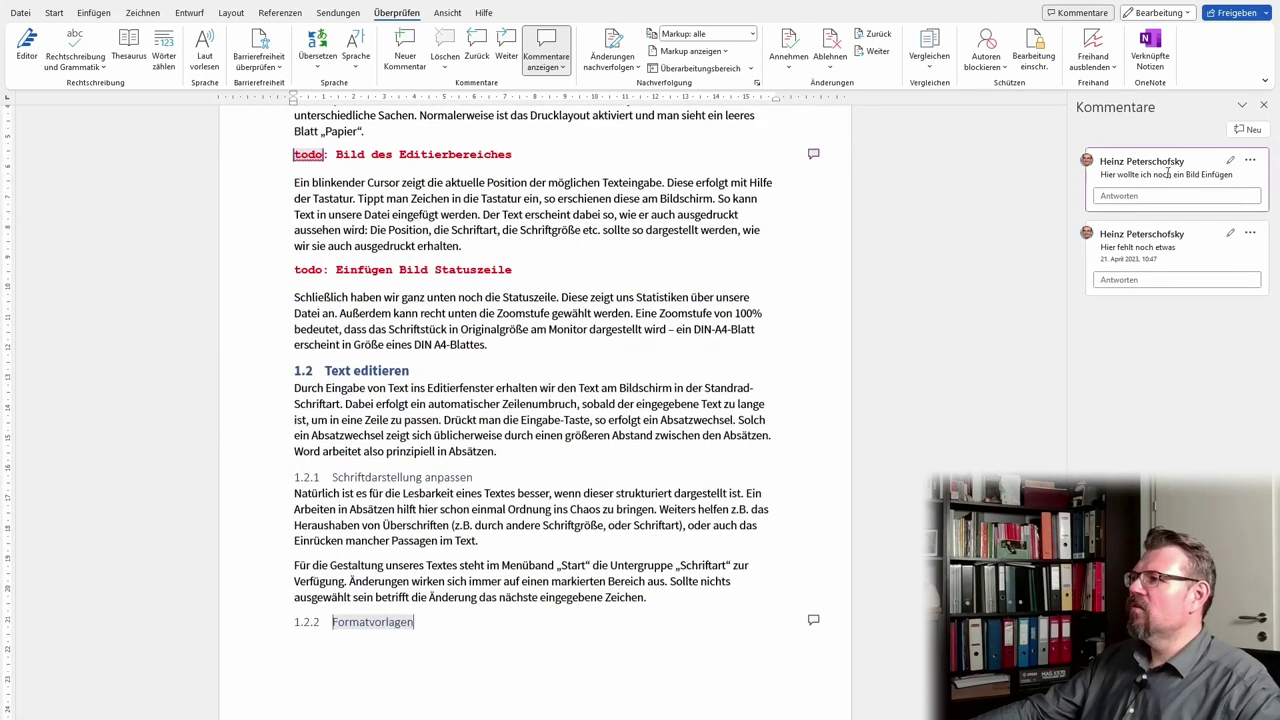
pyautogui.click(1180, 175)
pyautogui.click(1191, 257)
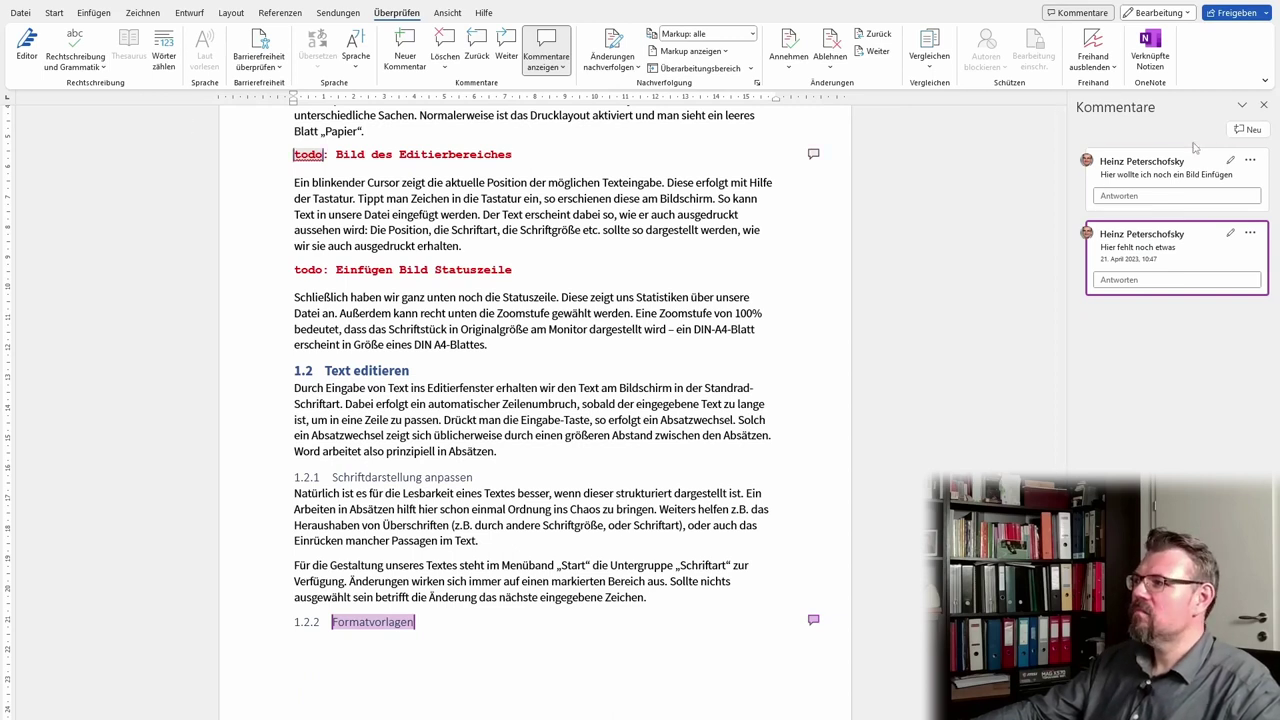
pyautogui.click(1194, 165)
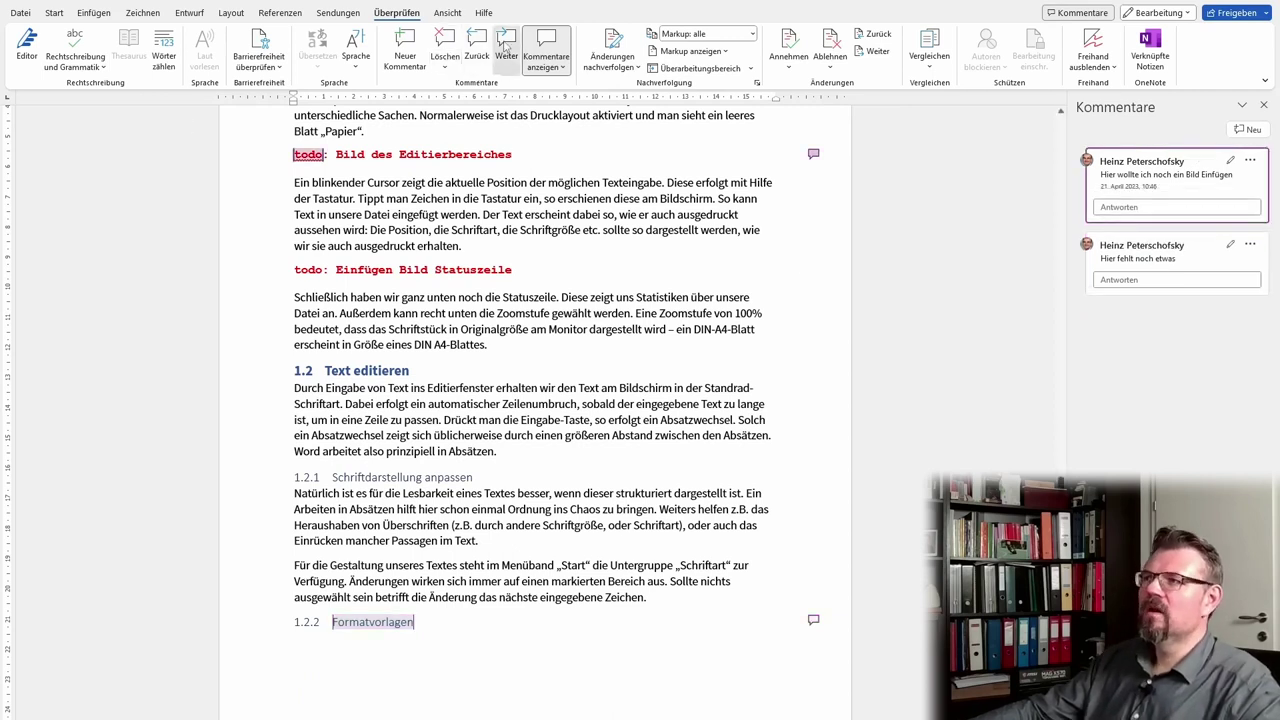
pyautogui.click(506, 45)
pyautogui.click(506, 45)
pyautogui.click(504, 42)
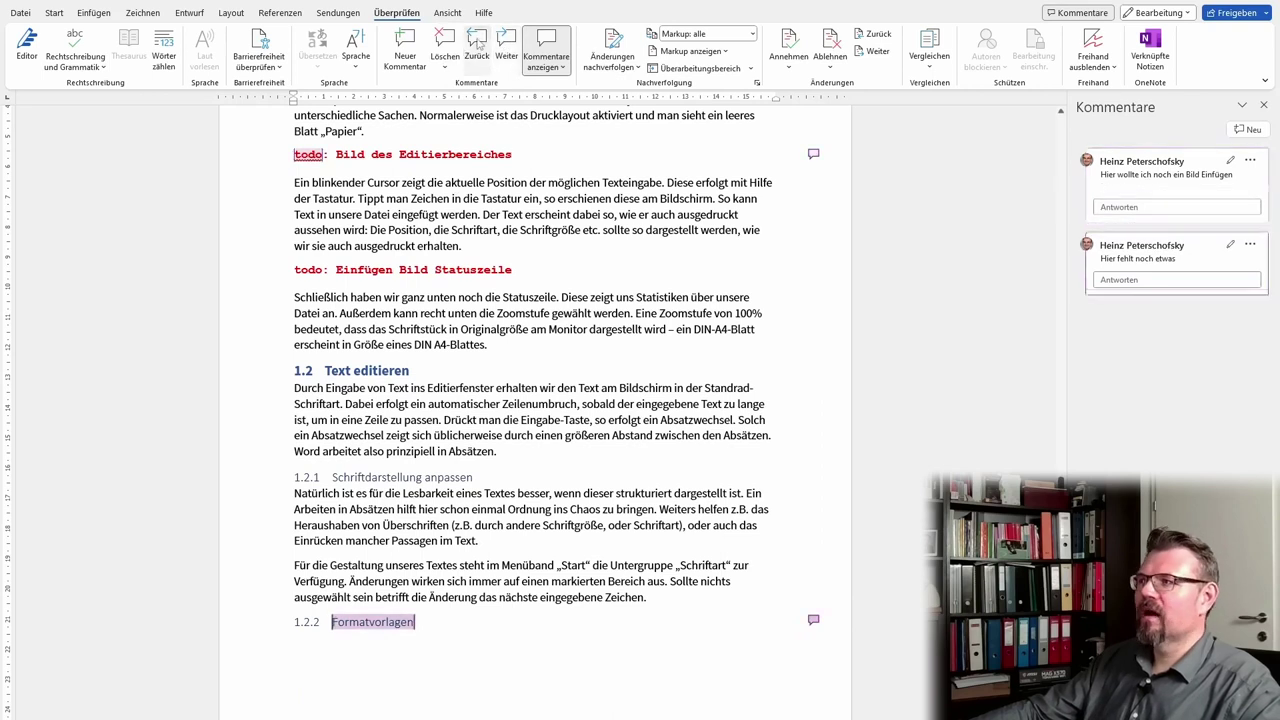
pyautogui.click(504, 42)
pyautogui.click(504, 42)
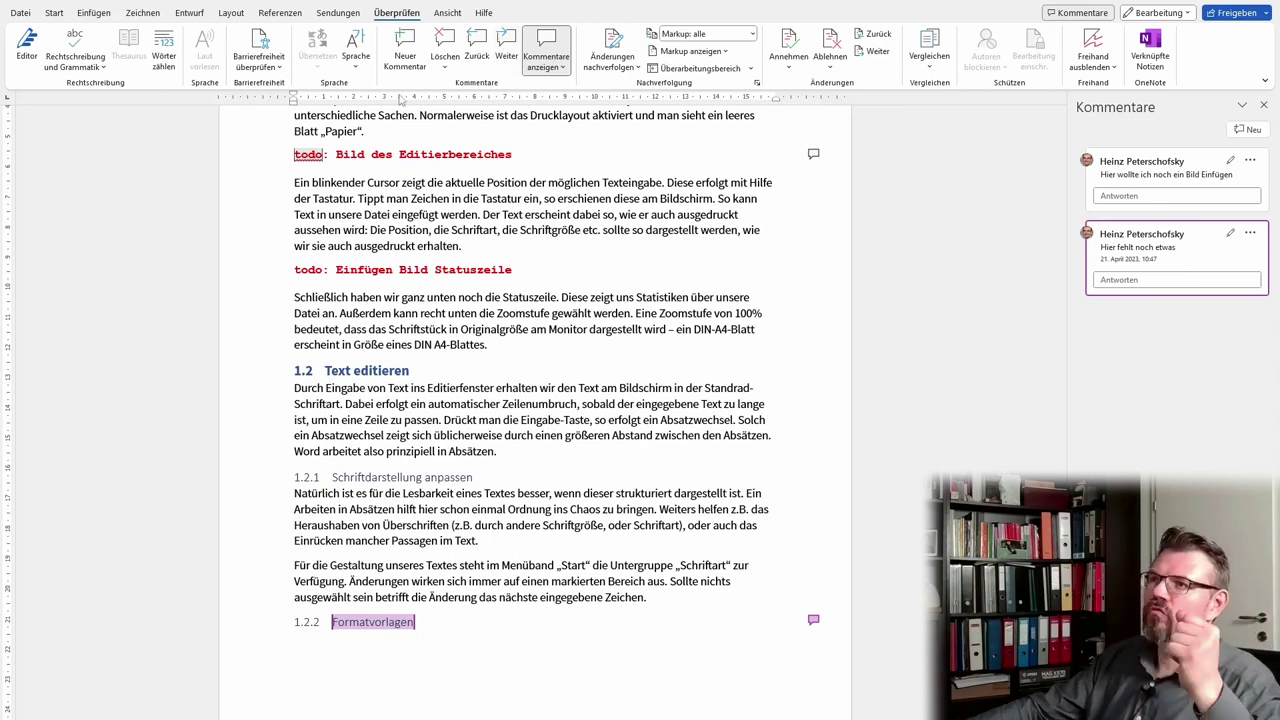
# Step: Delete both comments and close the Kommentare pane
pyautogui.click(447, 45)
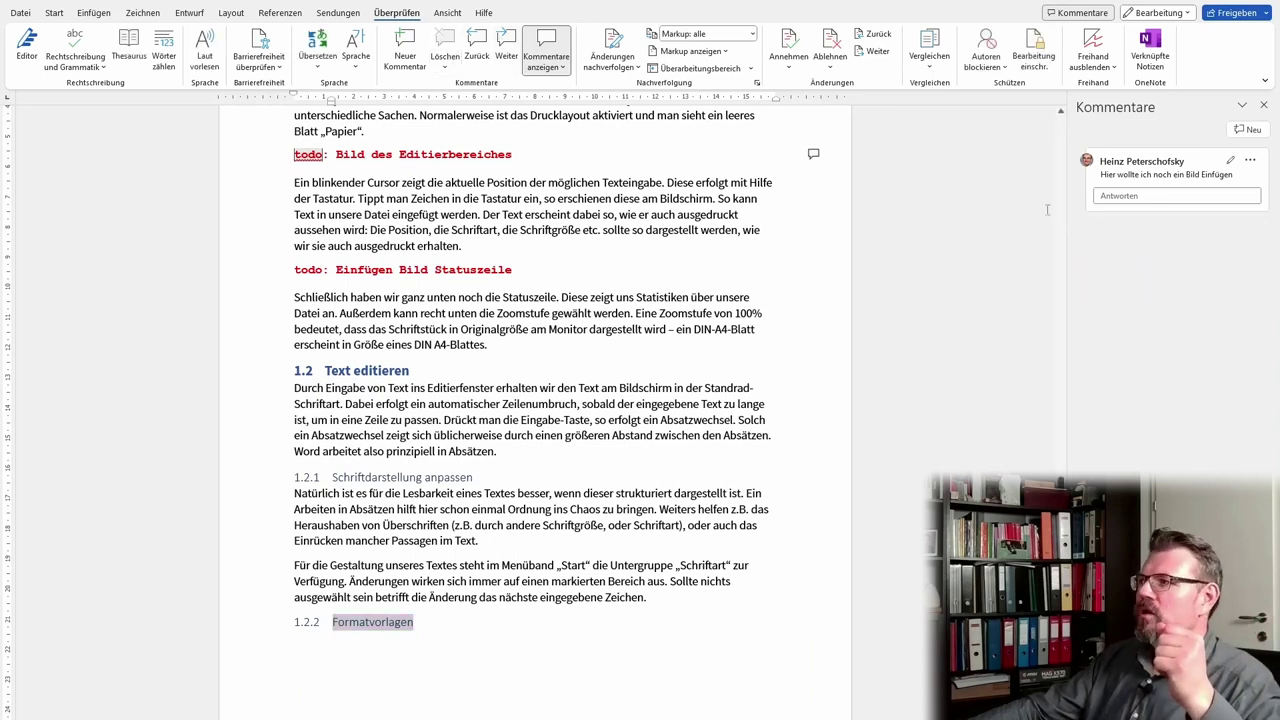
pyautogui.click(1188, 167)
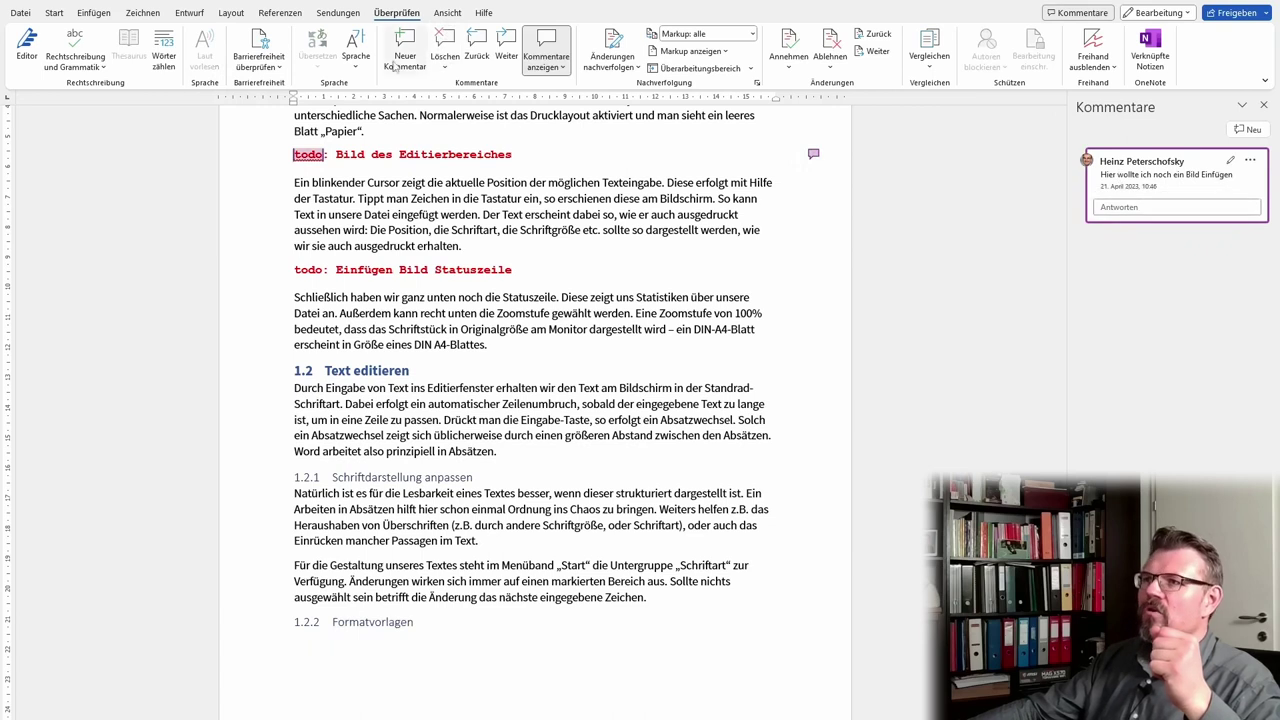
pyautogui.click(445, 45)
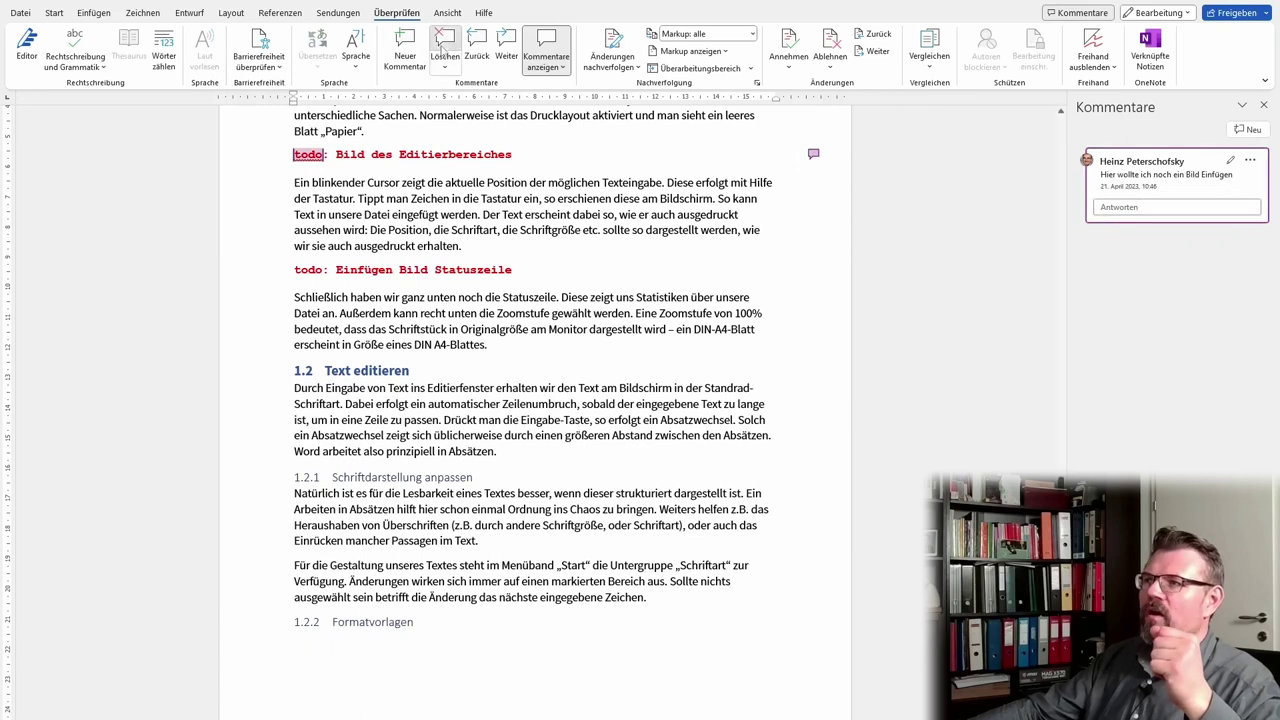
pyautogui.click(1263, 105)
# Step: Check Wörter zählen: 978 words with text boxes and notes, 910 without
pyautogui.click(659, 354)
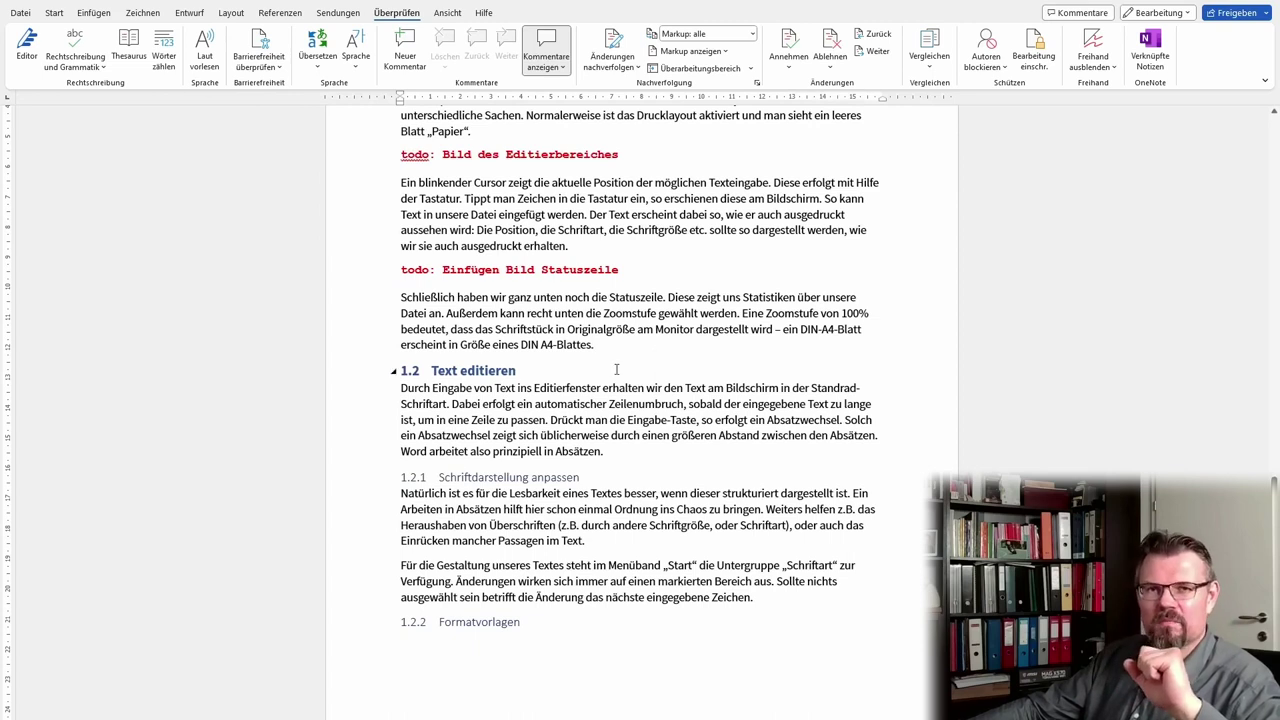
pyautogui.scroll(5, 616, 369)
pyautogui.scroll(3, 616, 369)
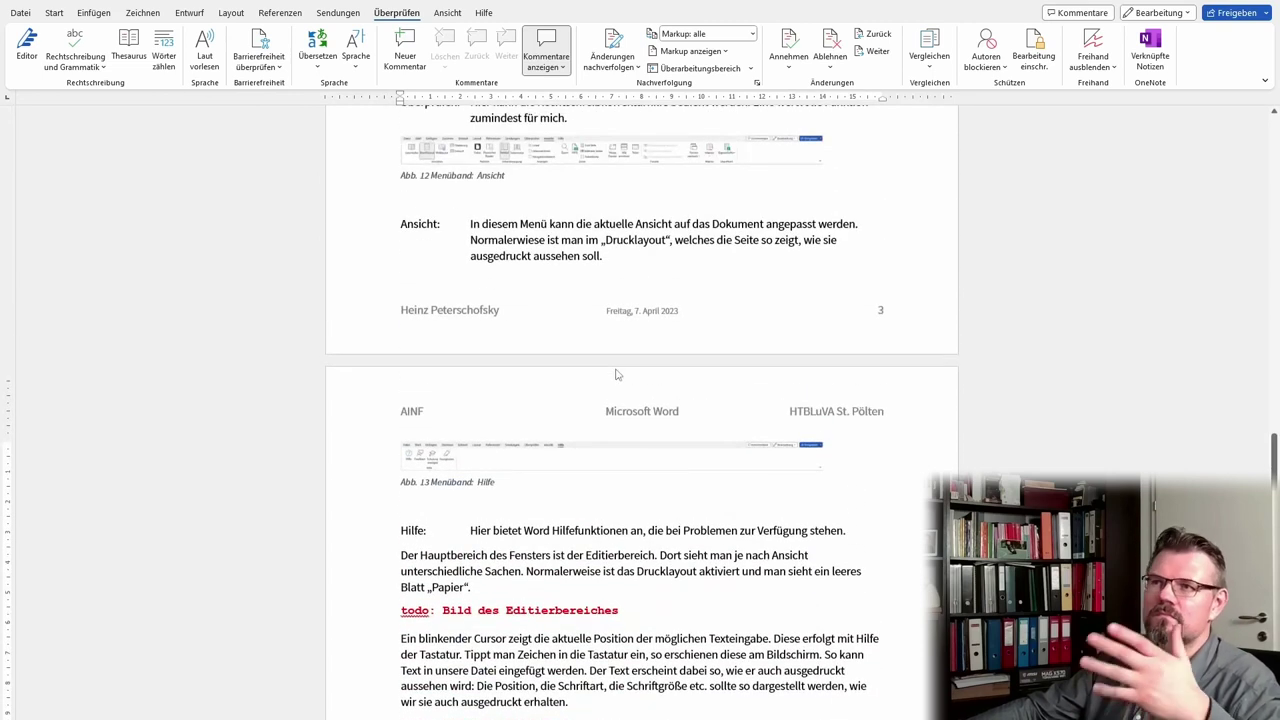
pyautogui.scroll(4, 506, 400)
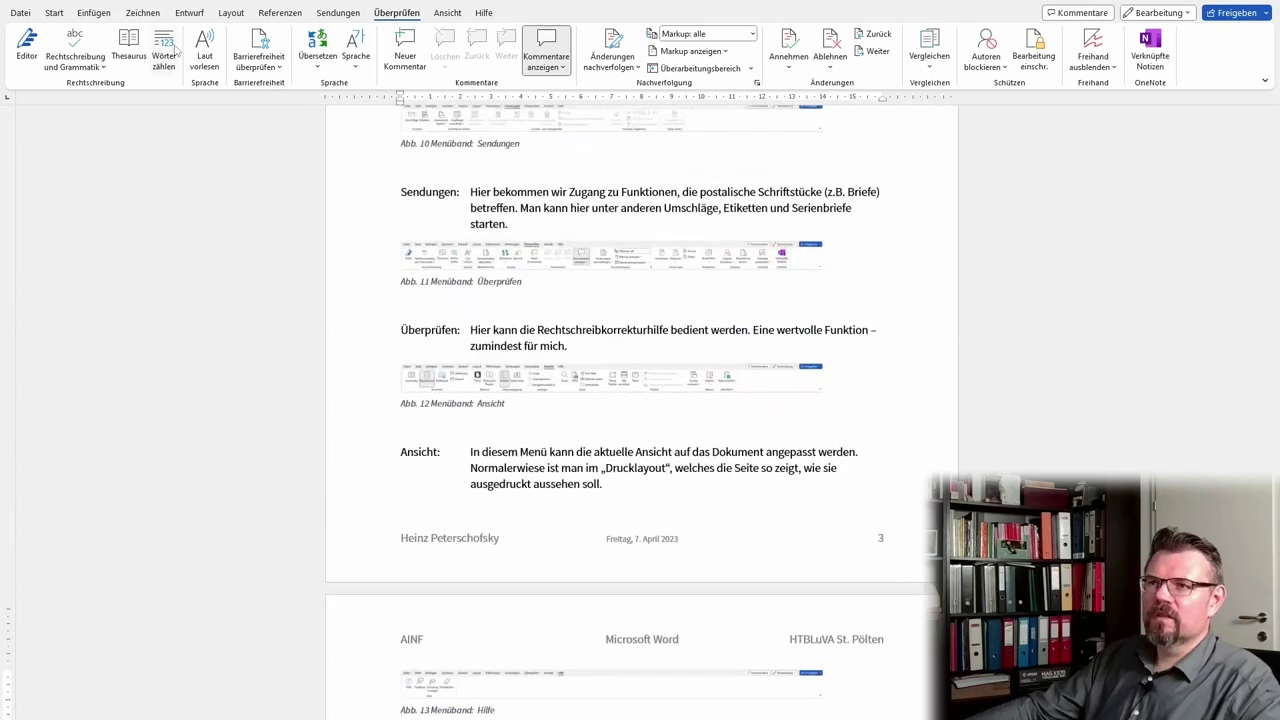
pyautogui.click(164, 55)
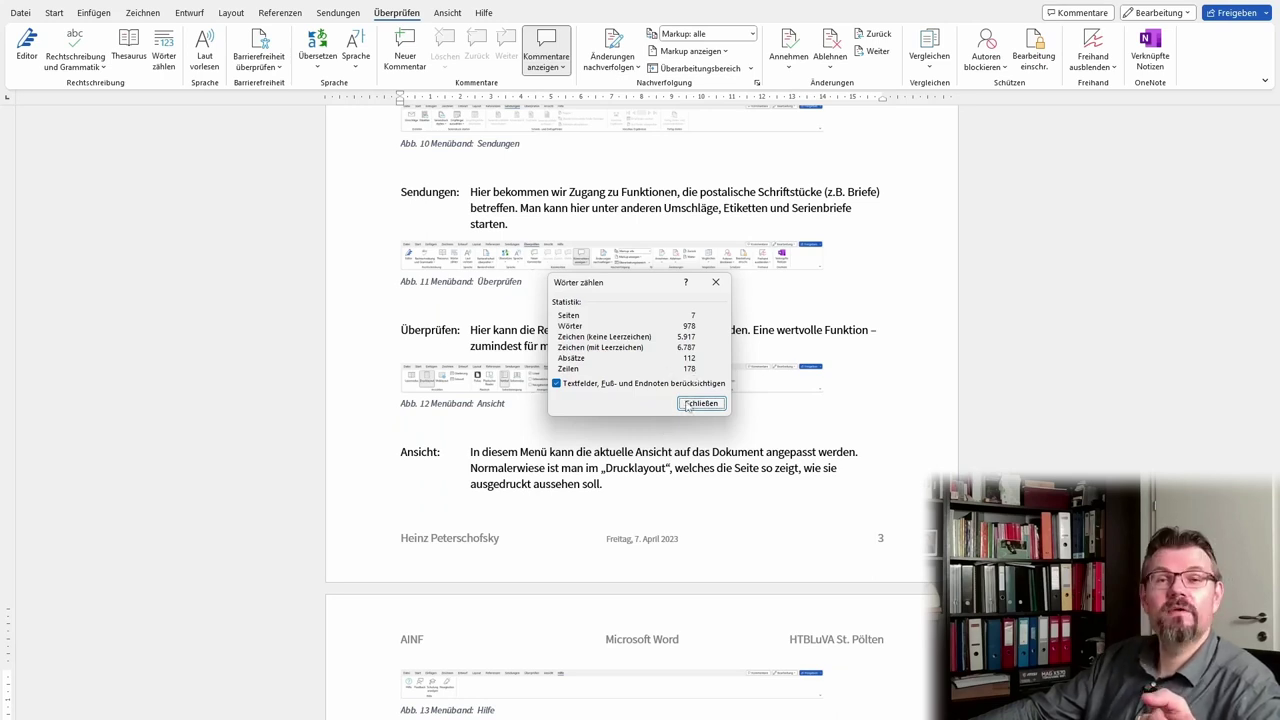
pyautogui.click(556, 384)
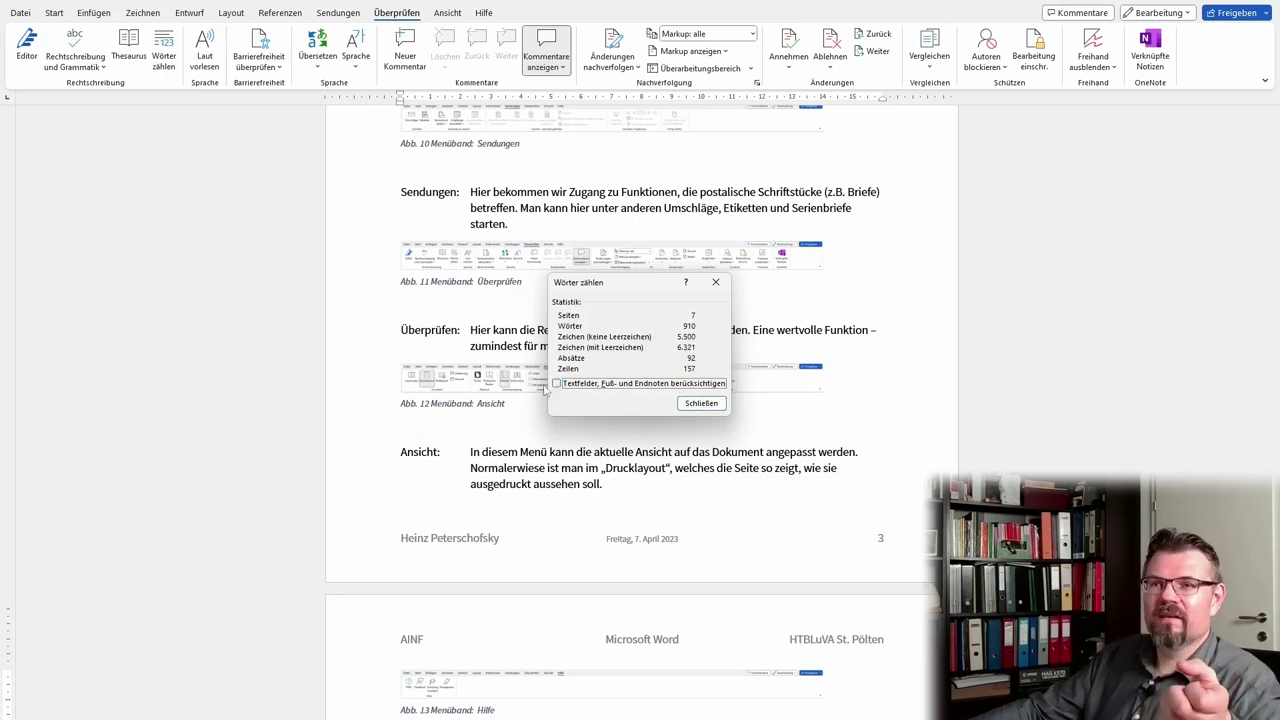
pyautogui.click(702, 403)
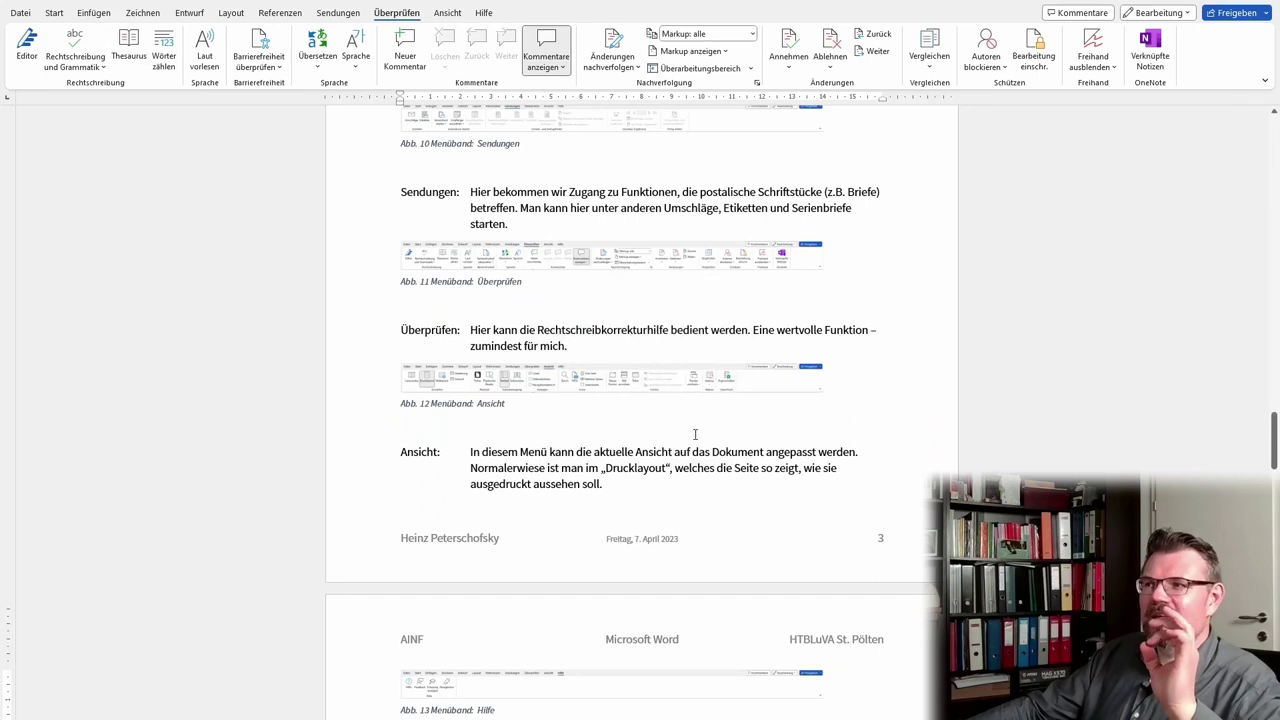
# Step: Select the word Dinge in the Layout paragraph, after first selecting Seiteneinteilung
pyautogui.scroll(3, 695, 434)
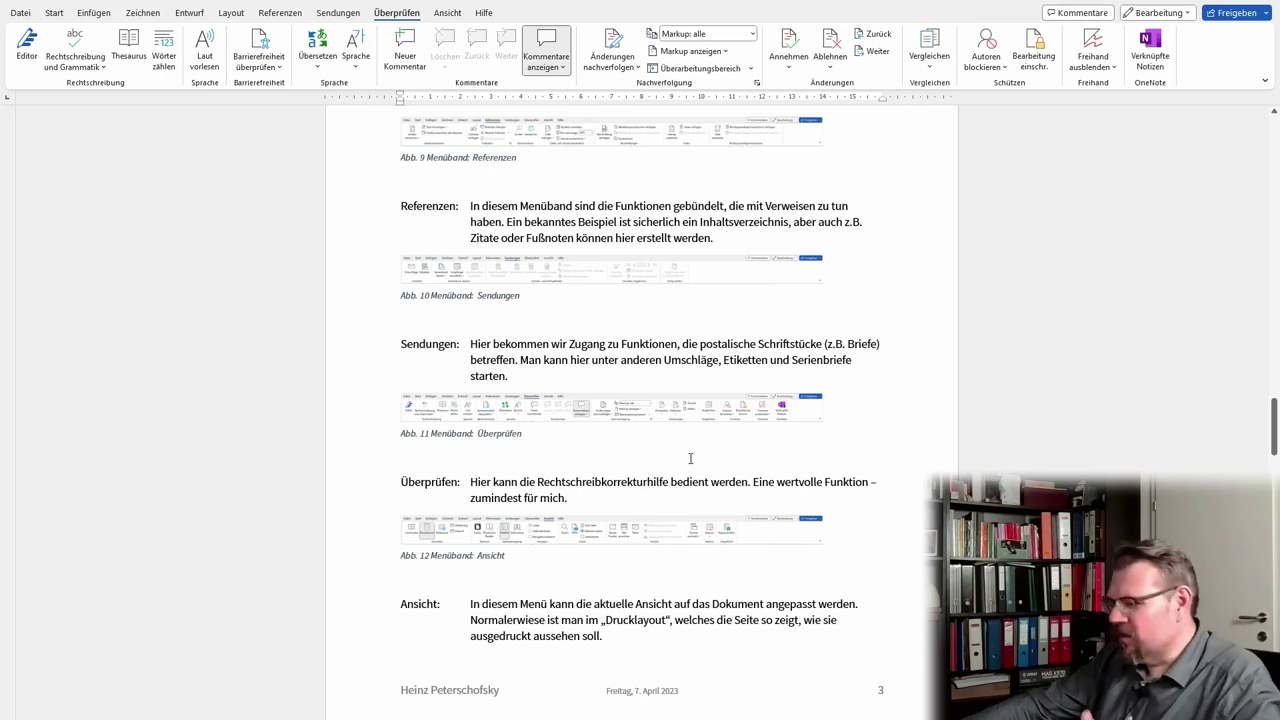
pyautogui.scroll(-5, 757, 448)
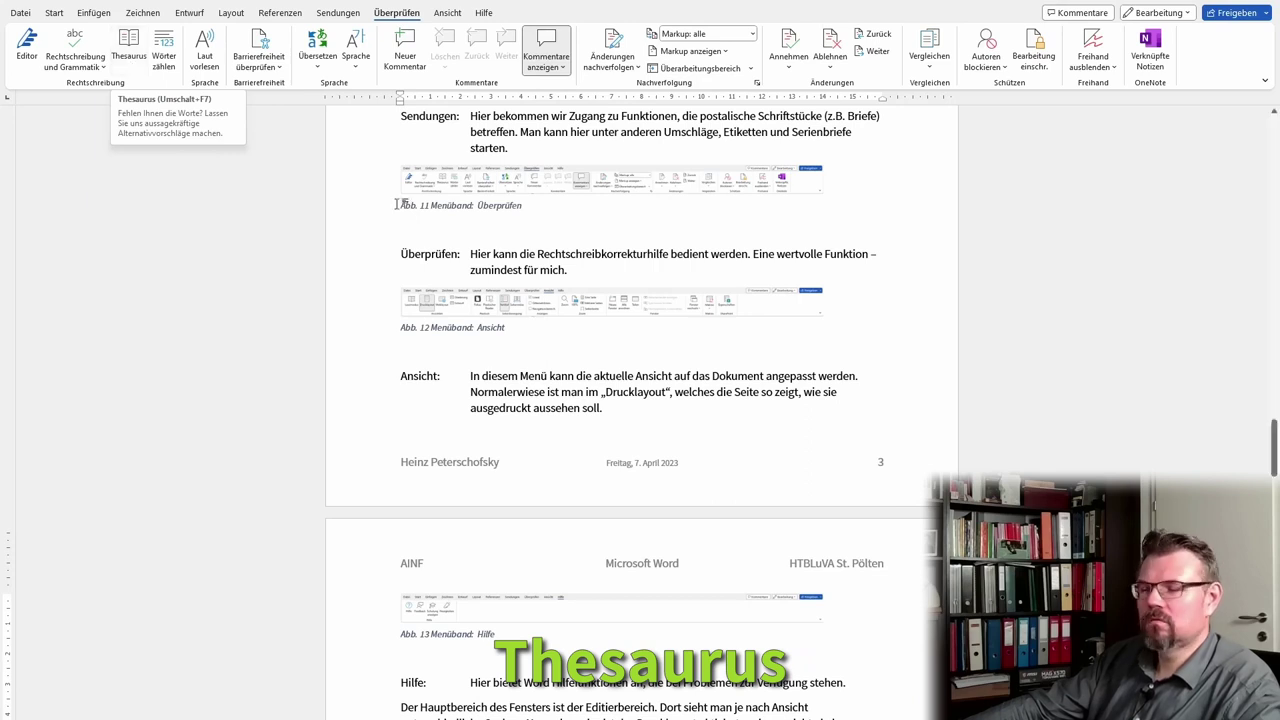
pyautogui.scroll(1, 735, 528)
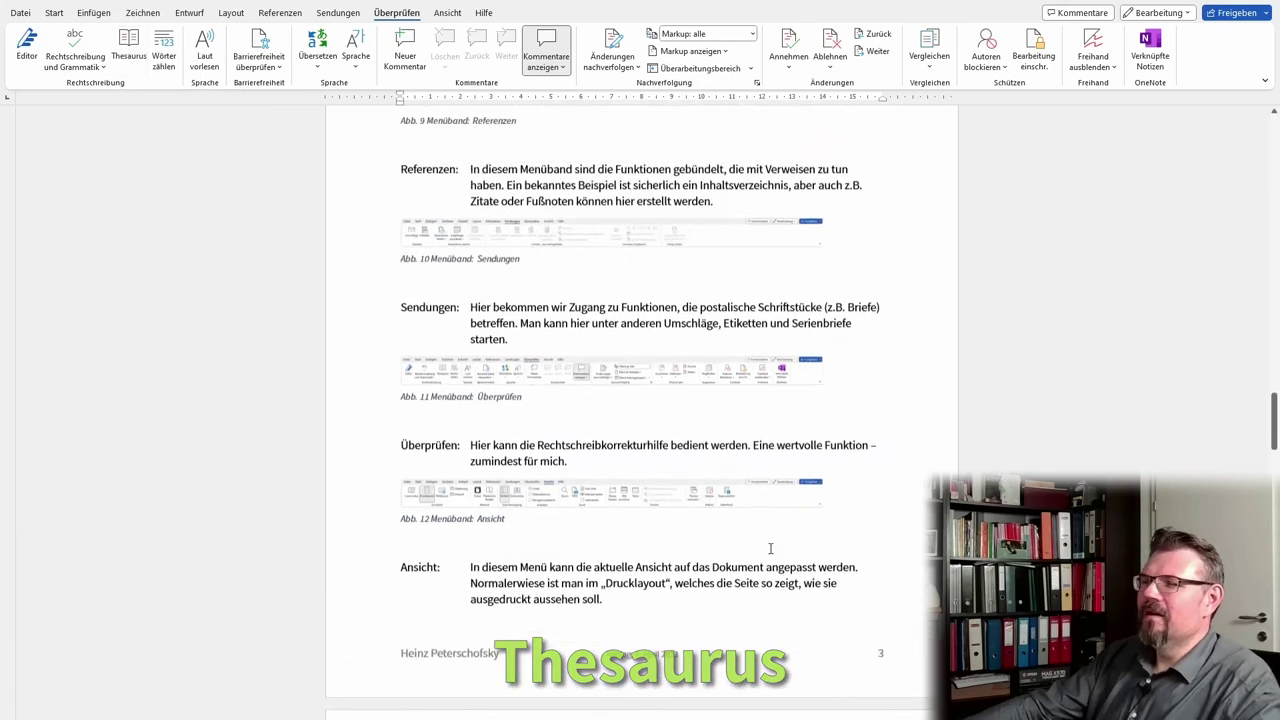
pyautogui.scroll(5, 700, 470)
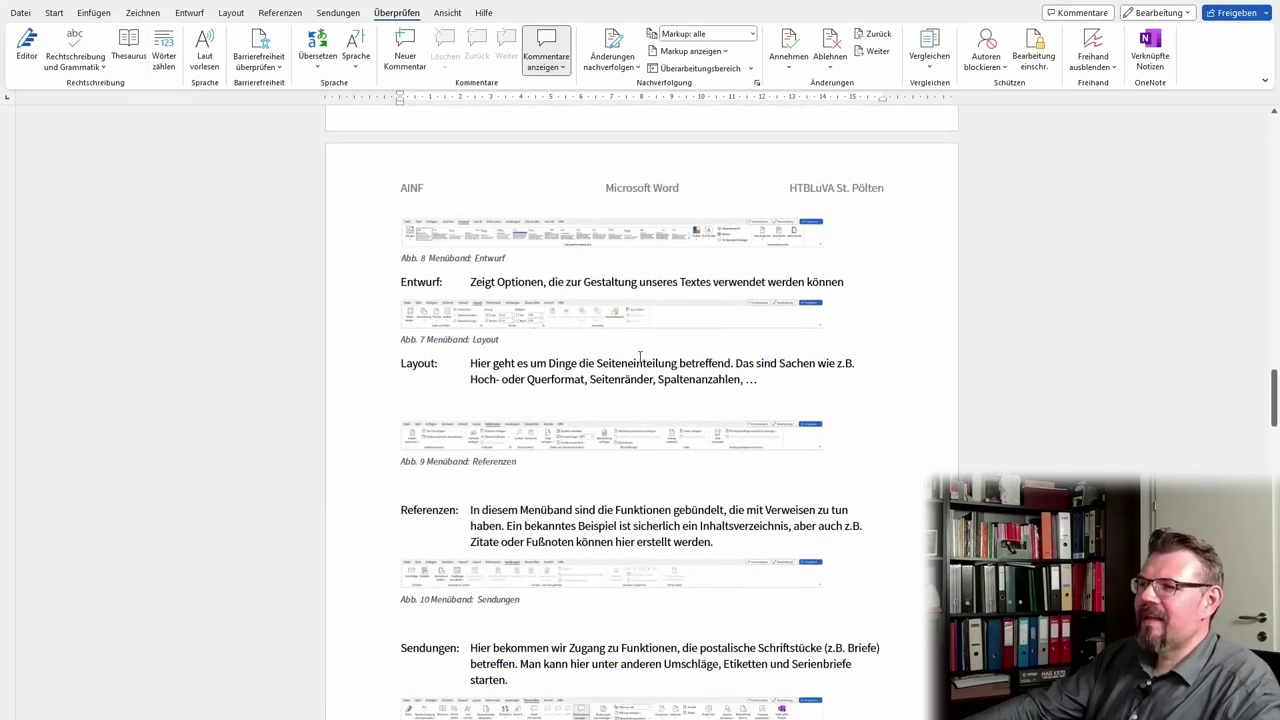
pyautogui.doubleClick(640, 360)
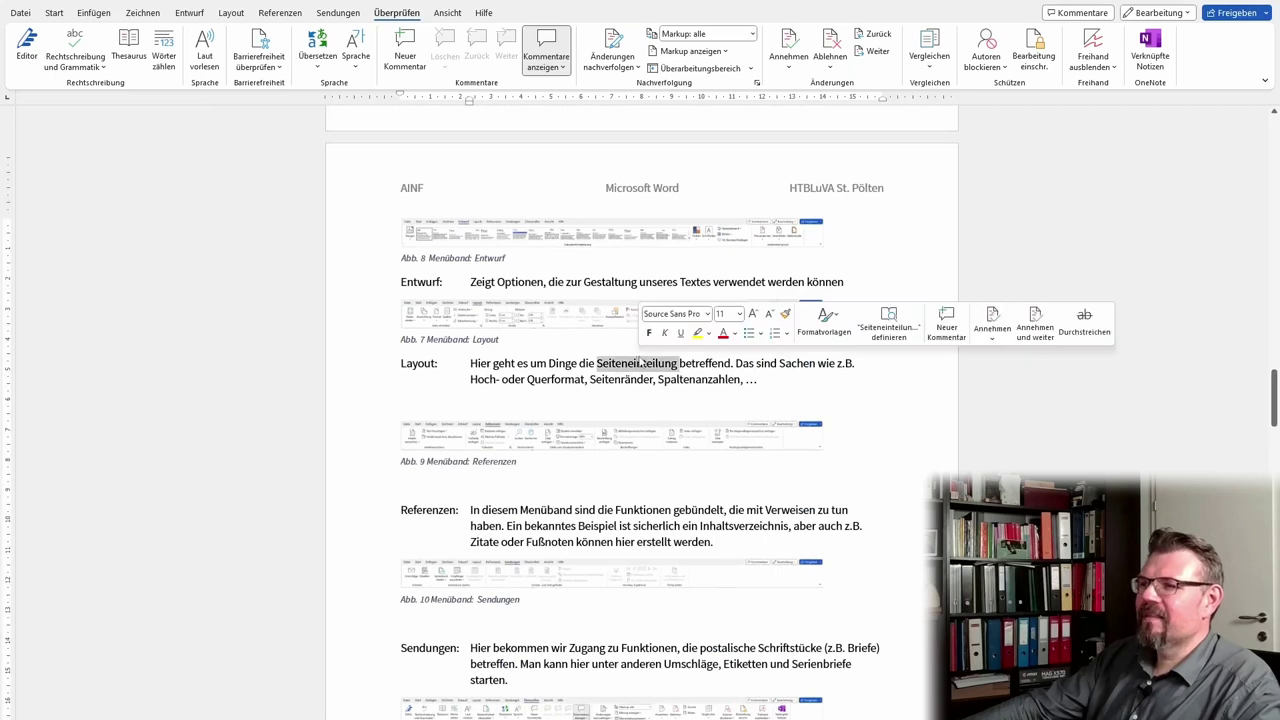
pyautogui.doubleClick(563, 363)
# Step: View Thesaurus synonyms for Dinge (Sache, Gegenstand, Element), then close the pane at the document start
pyautogui.click(129, 50)
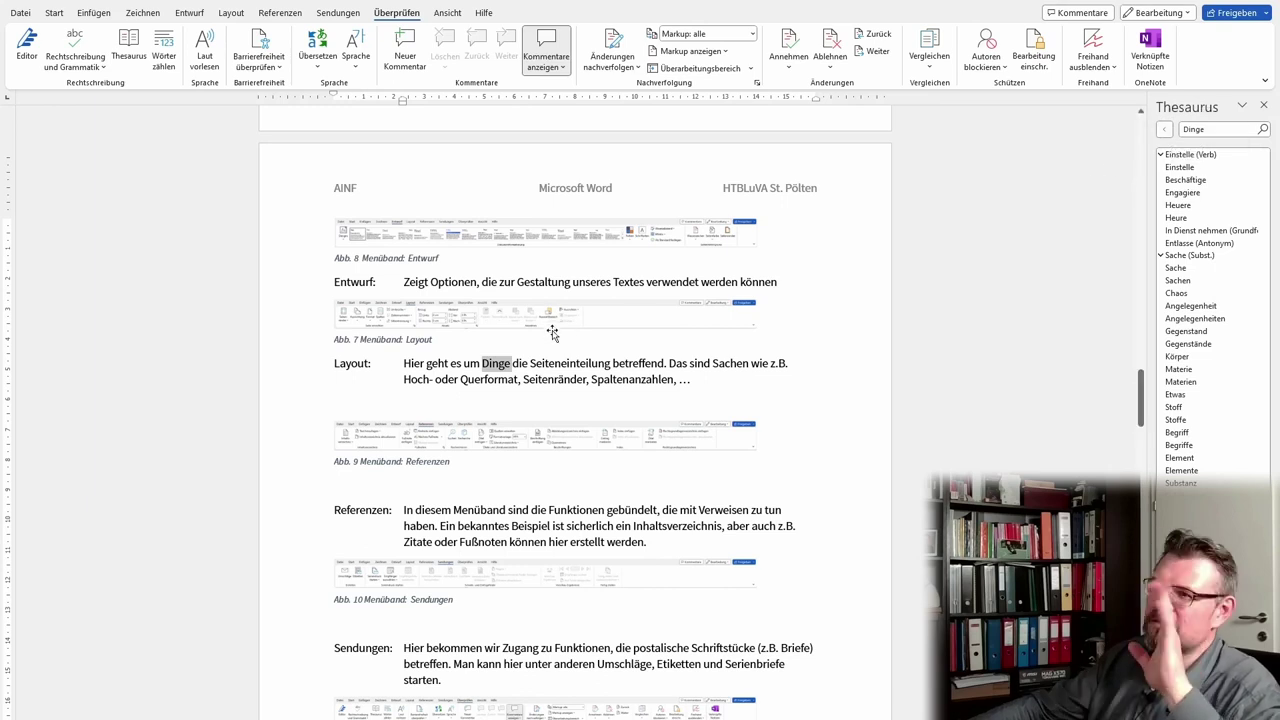
pyautogui.scroll(2, 618, 488)
pyautogui.scroll(5, 616, 488)
pyautogui.scroll(4, 613, 488)
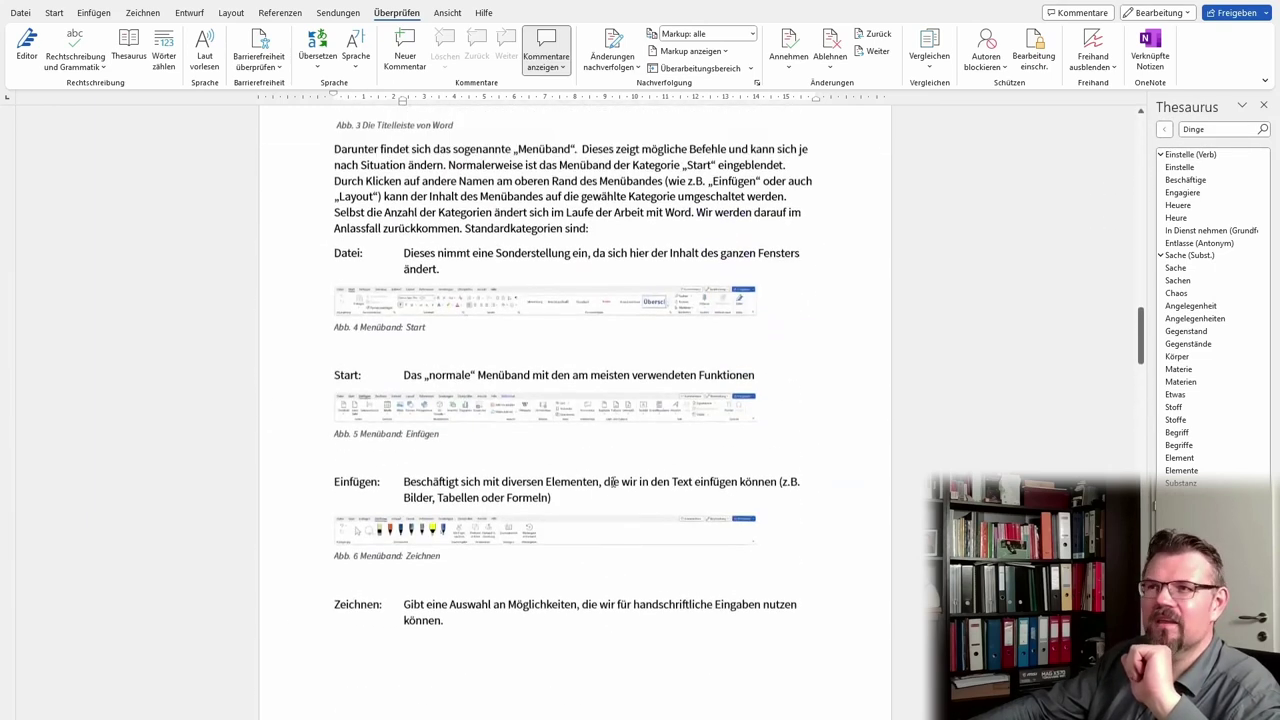
pyautogui.scroll(2, 610, 487)
pyautogui.scroll(2, 610, 487)
pyautogui.scroll(2, 609, 484)
pyautogui.scroll(5, 609, 480)
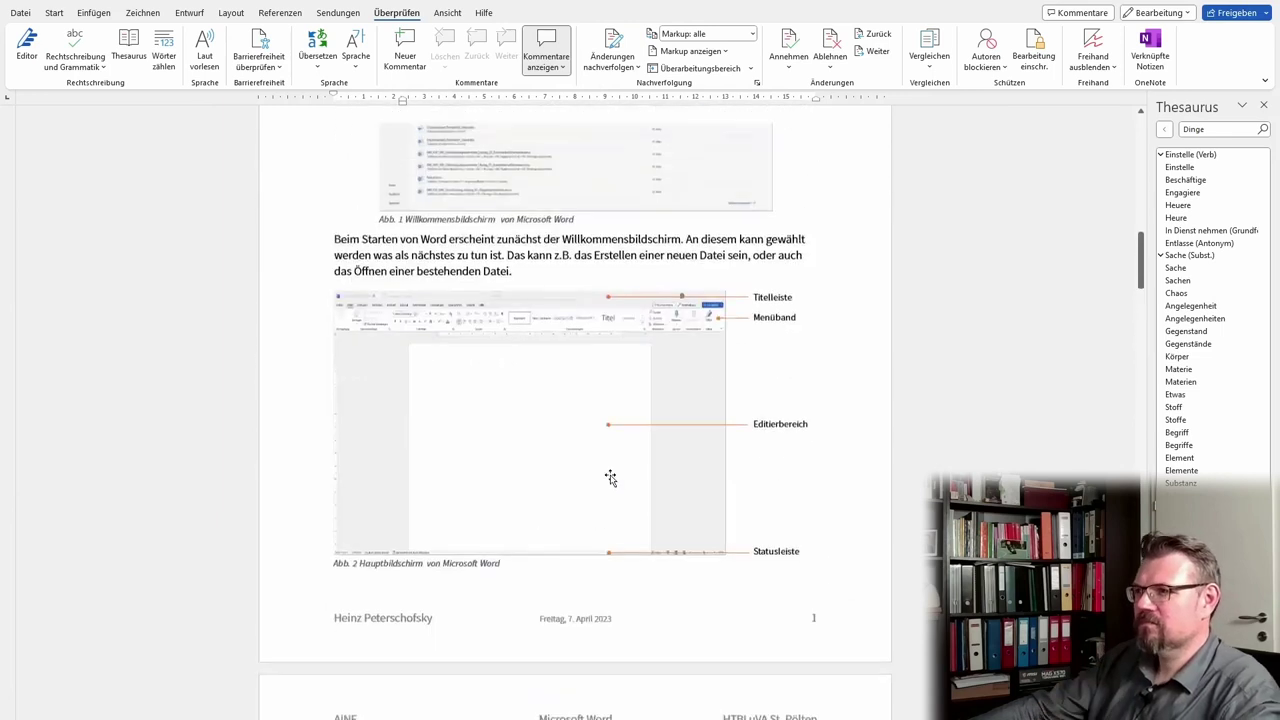
pyautogui.scroll(6, 608, 470)
pyautogui.scroll(10, 608, 465)
pyautogui.scroll(4, 611, 457)
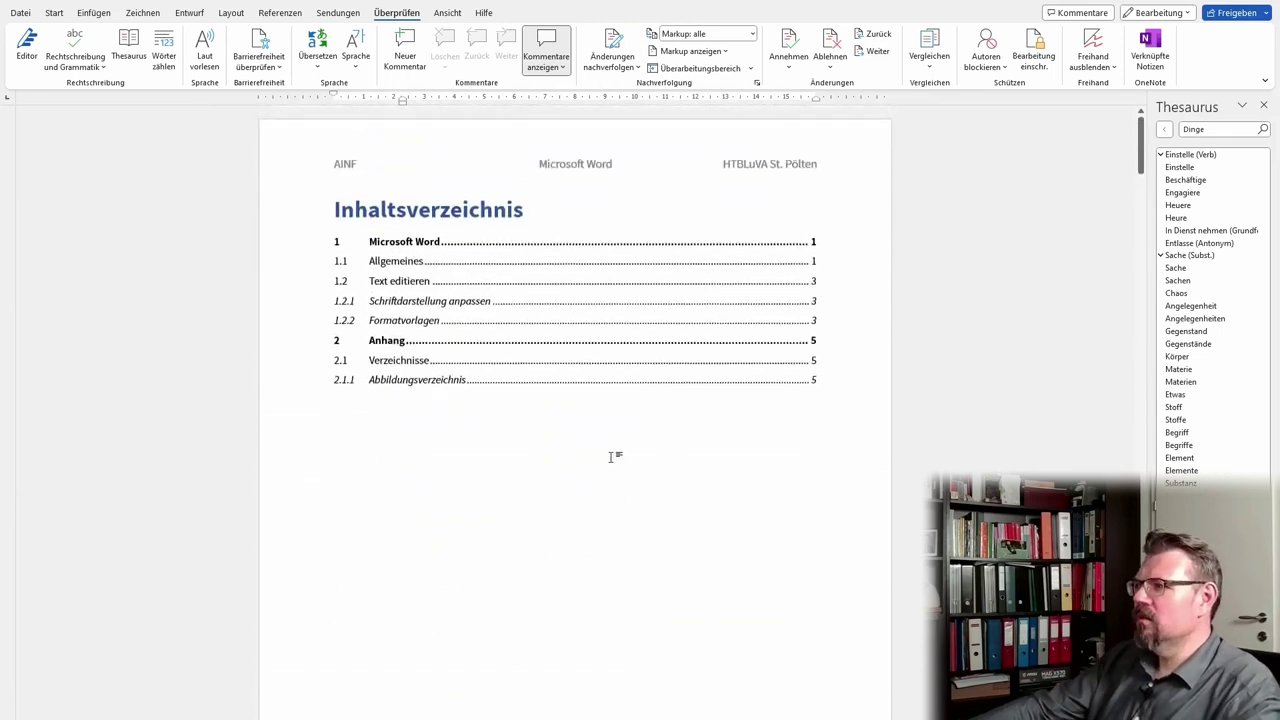
pyautogui.scroll(-10, 437, 500)
pyautogui.scroll(-1, 437, 491)
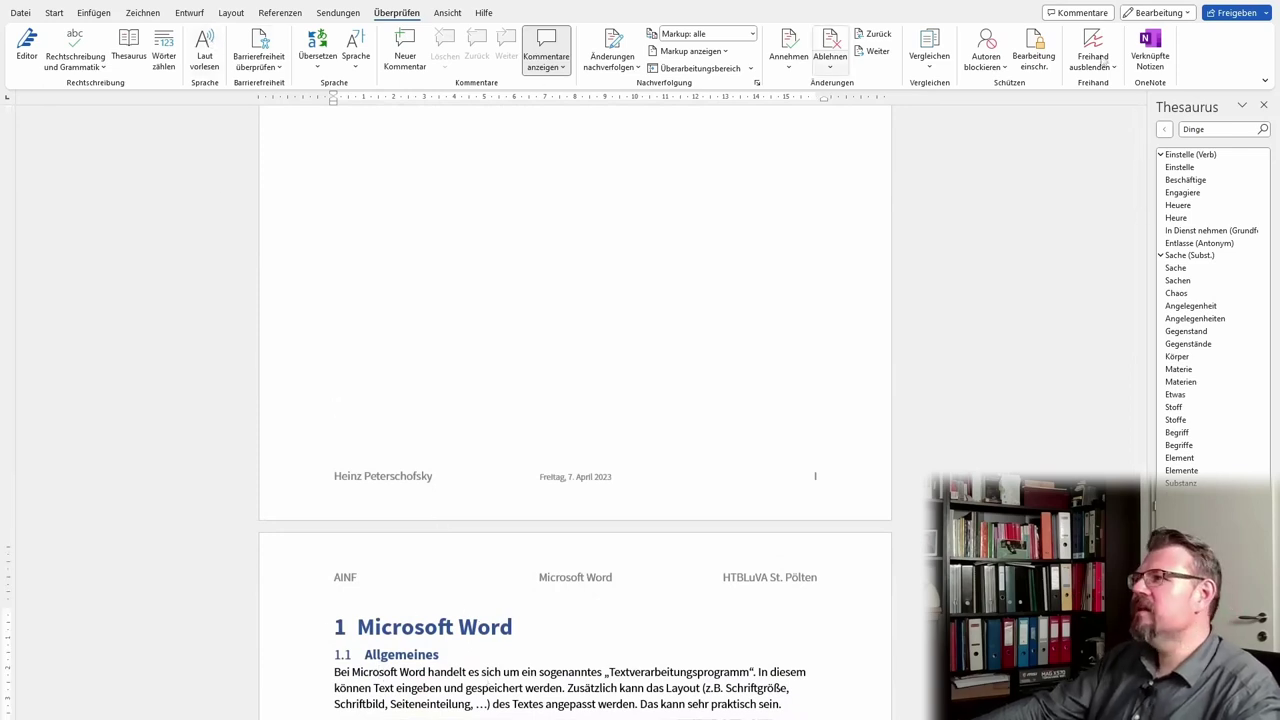
pyautogui.click(1264, 106)
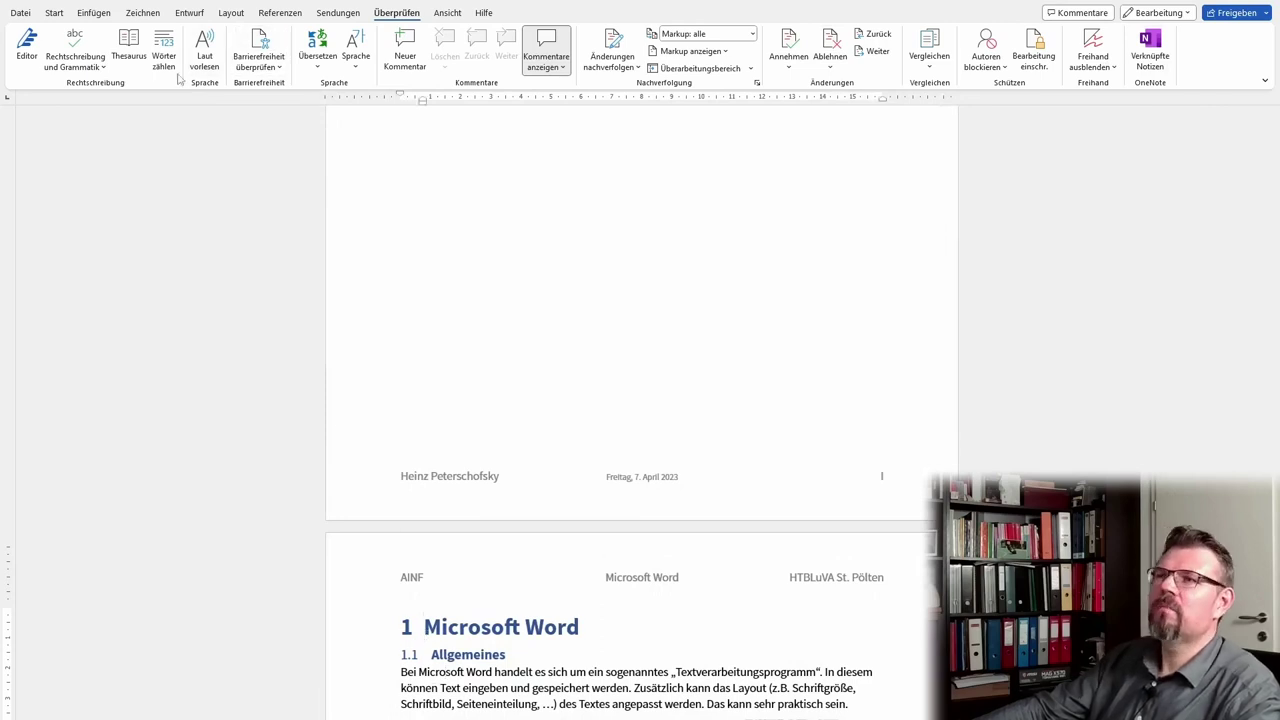
# Step: Play and stop Laut vorlesen, then add 'e' so the first paragraph reads 'Texte eingeben'
pyautogui.click(205, 47)
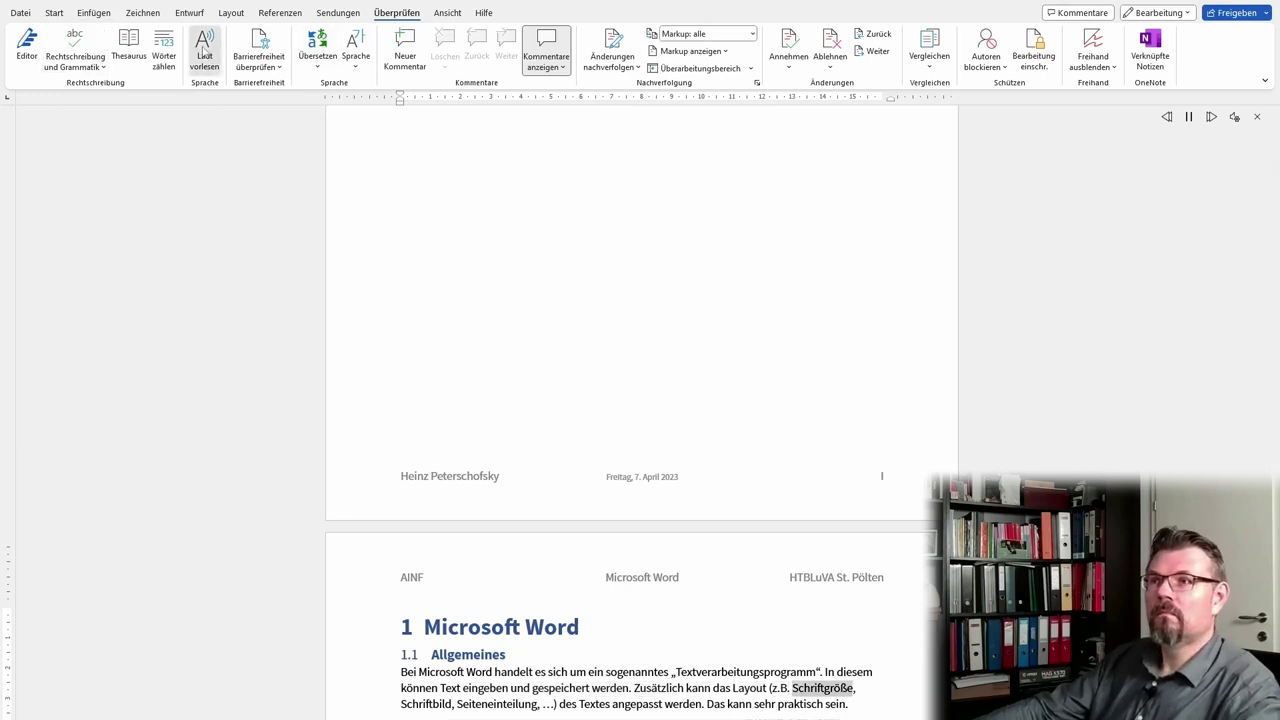
pyautogui.click(204, 50)
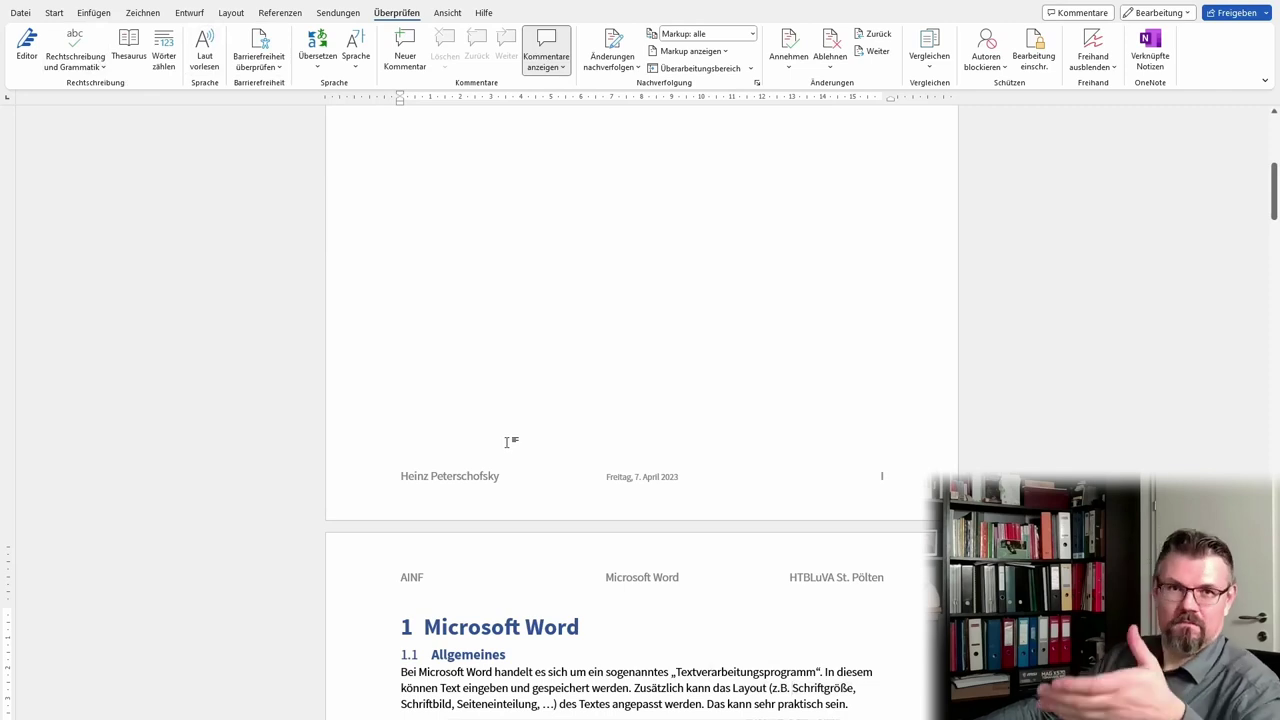
pyautogui.scroll(-2, 610, 549)
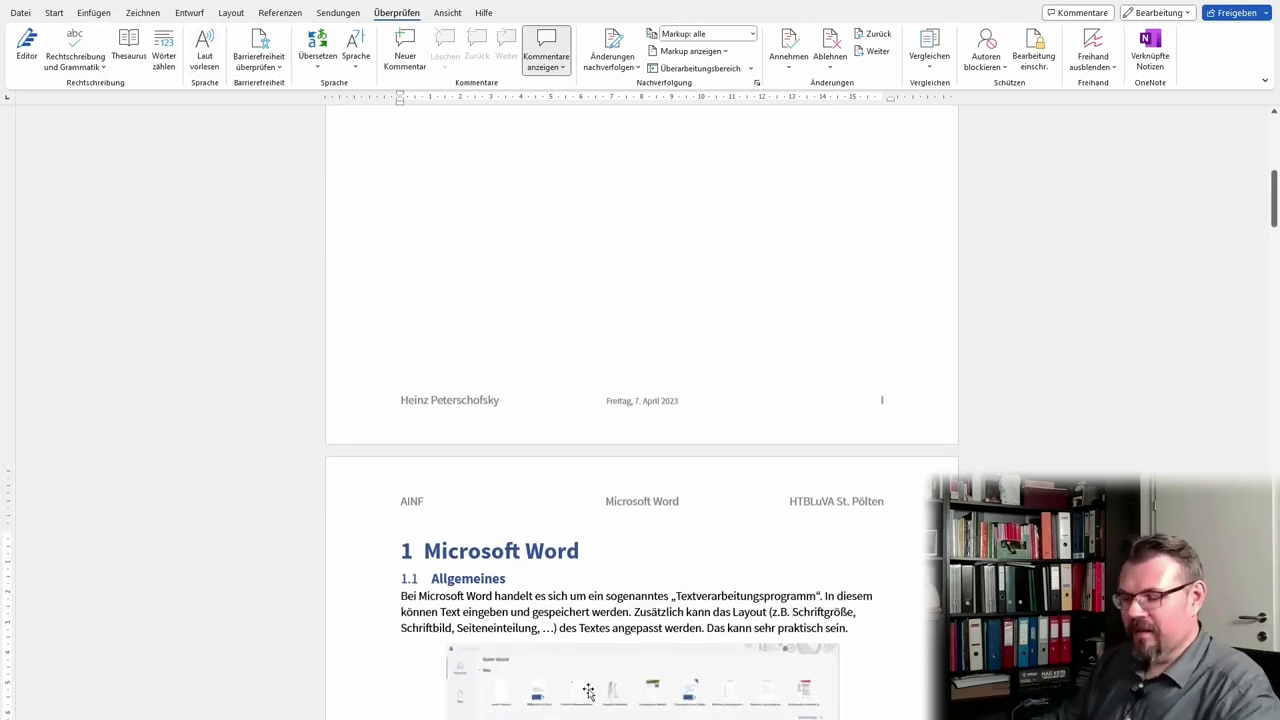
pyautogui.write('e')
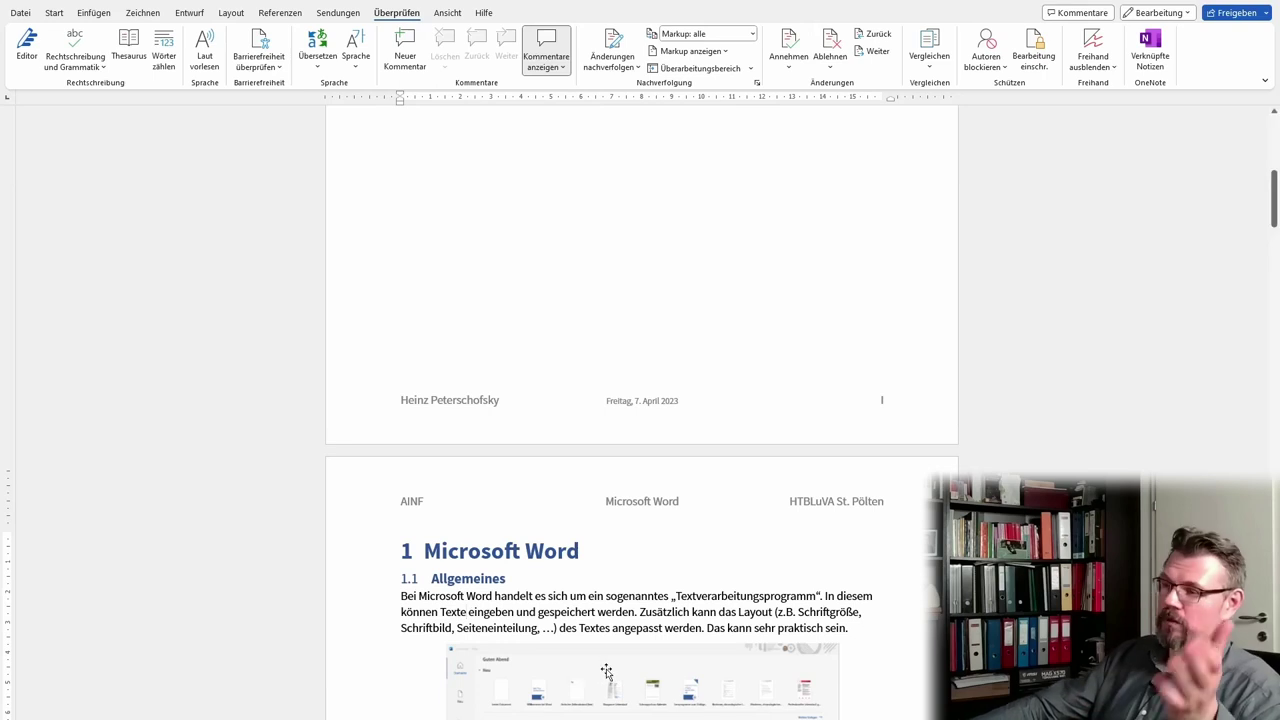
pyautogui.scroll(-4, 606, 672)
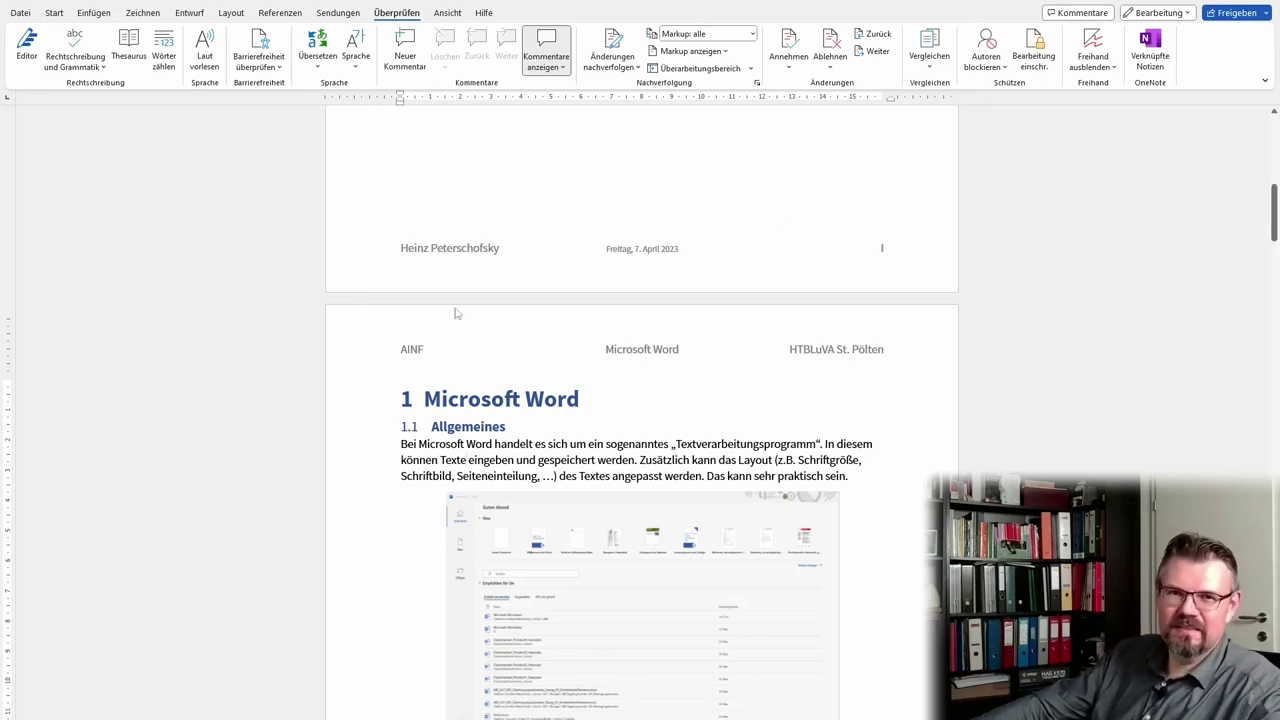
# Step: Scroll back up to the Inhaltsverzeichnis page
pyautogui.scroll(-3, 470, 470)
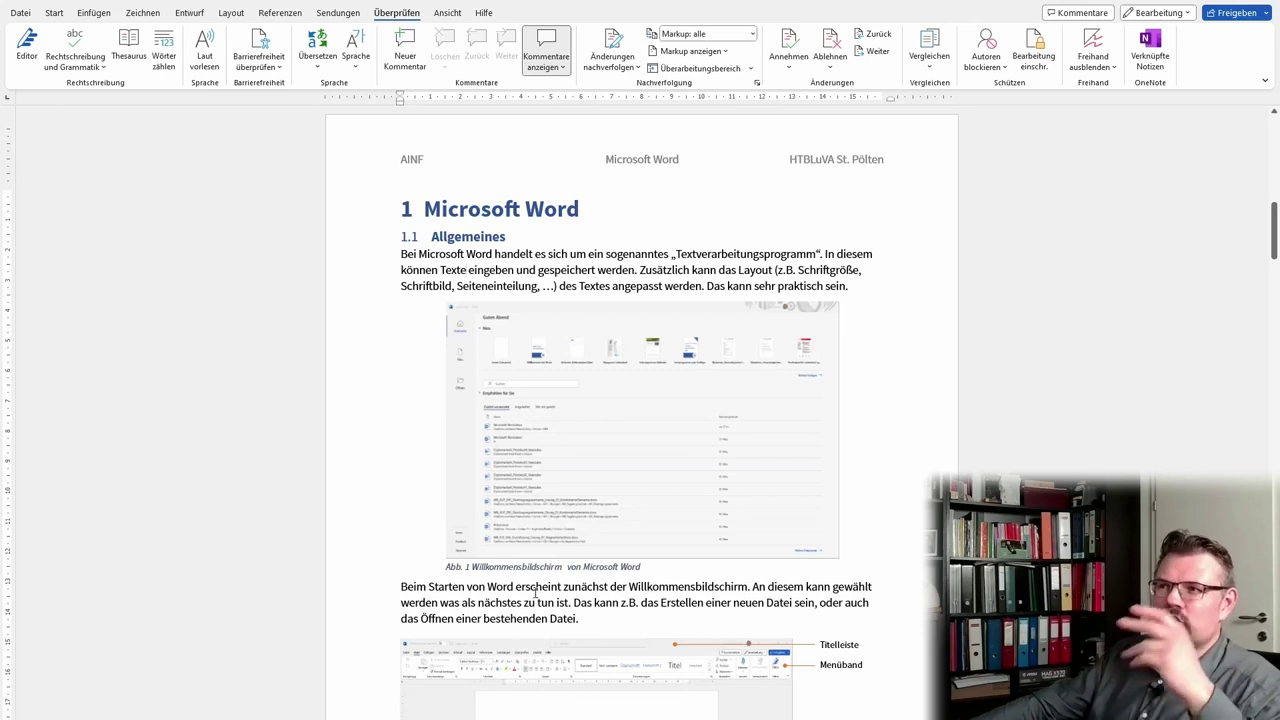
pyautogui.scroll(1, 535, 593)
pyautogui.scroll(4, 535, 593)
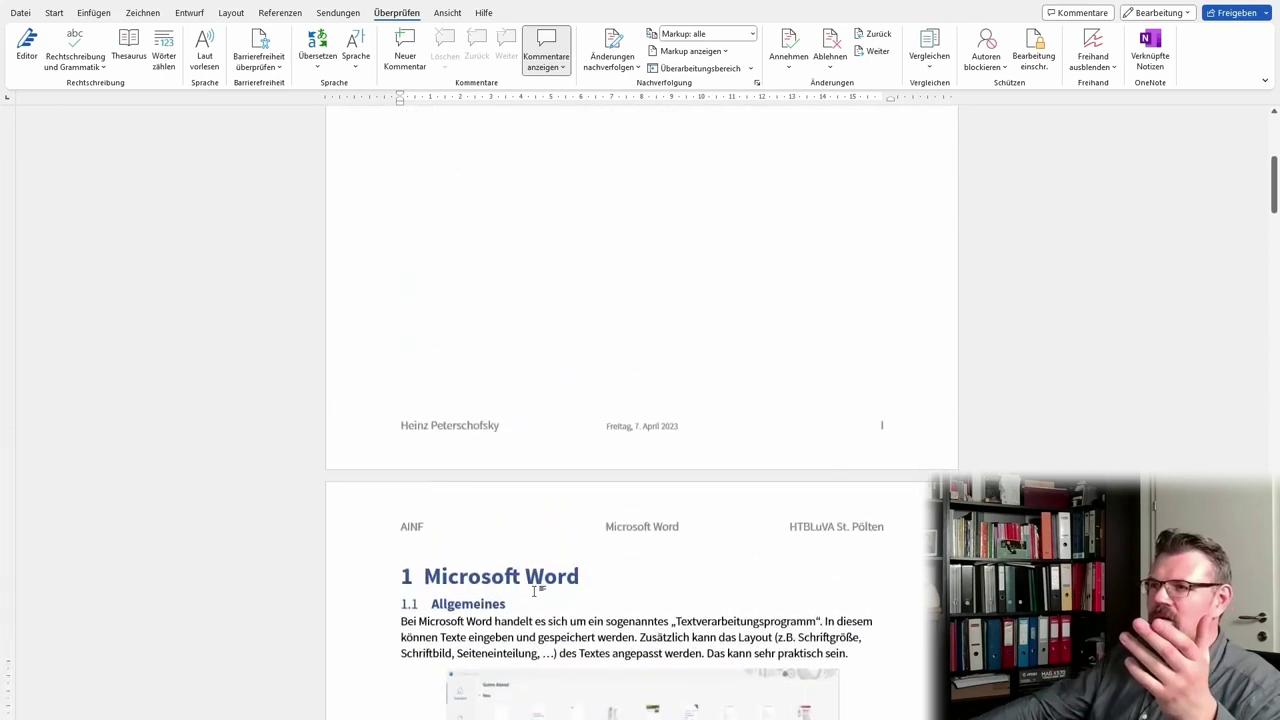
pyautogui.scroll(5, 535, 593)
pyautogui.scroll(3, 535, 590)
pyautogui.scroll(-5, 535, 590)
pyautogui.scroll(-1, 535, 593)
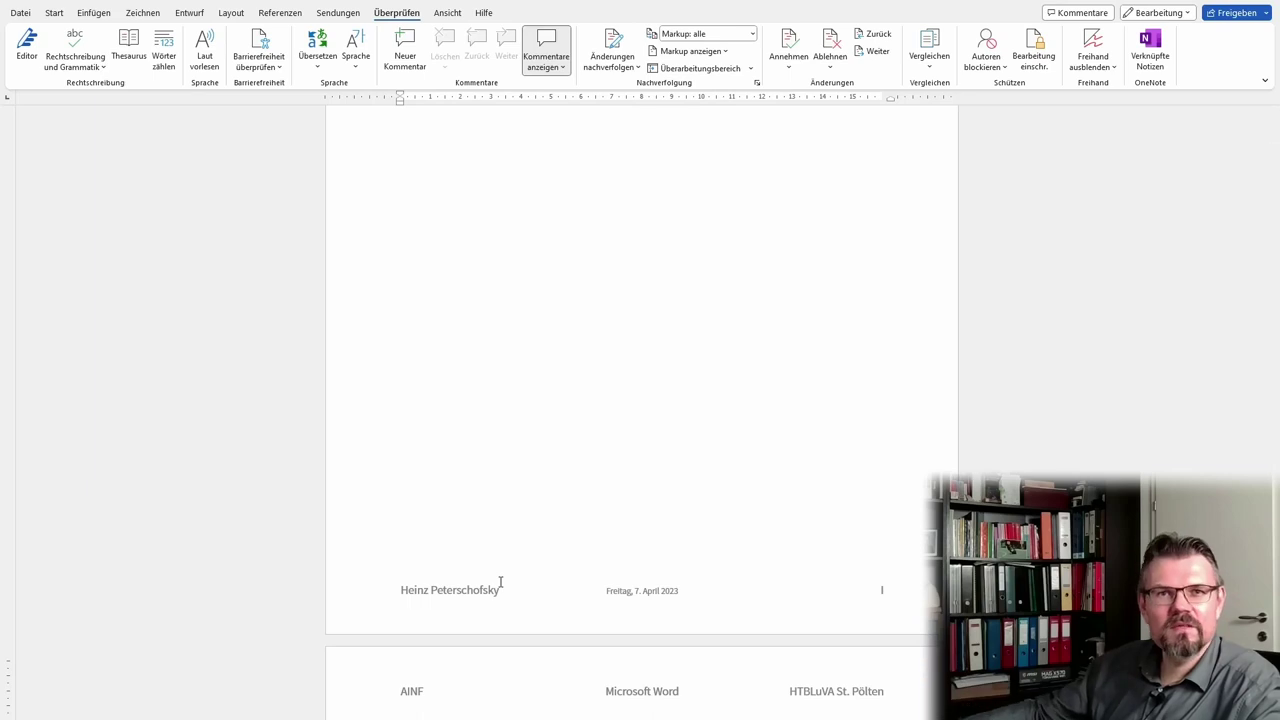
pyautogui.scroll(-6, 535, 537)
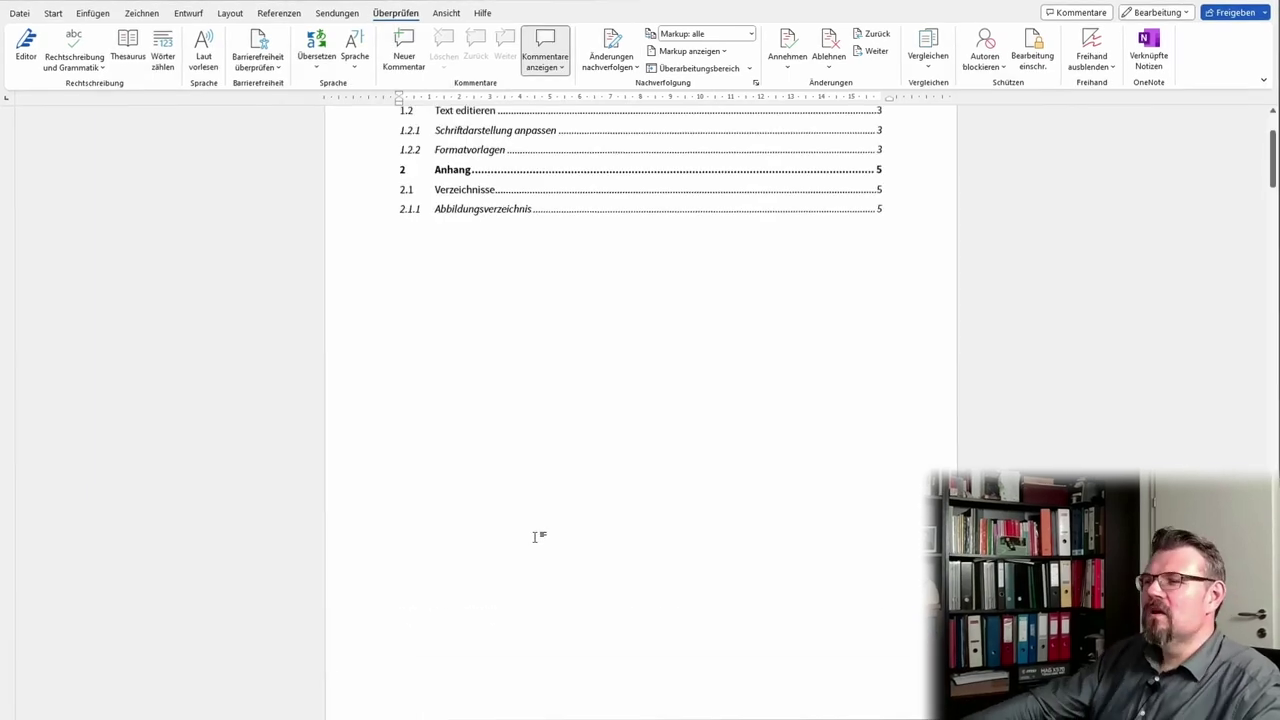
pyautogui.scroll(2, 535, 537)
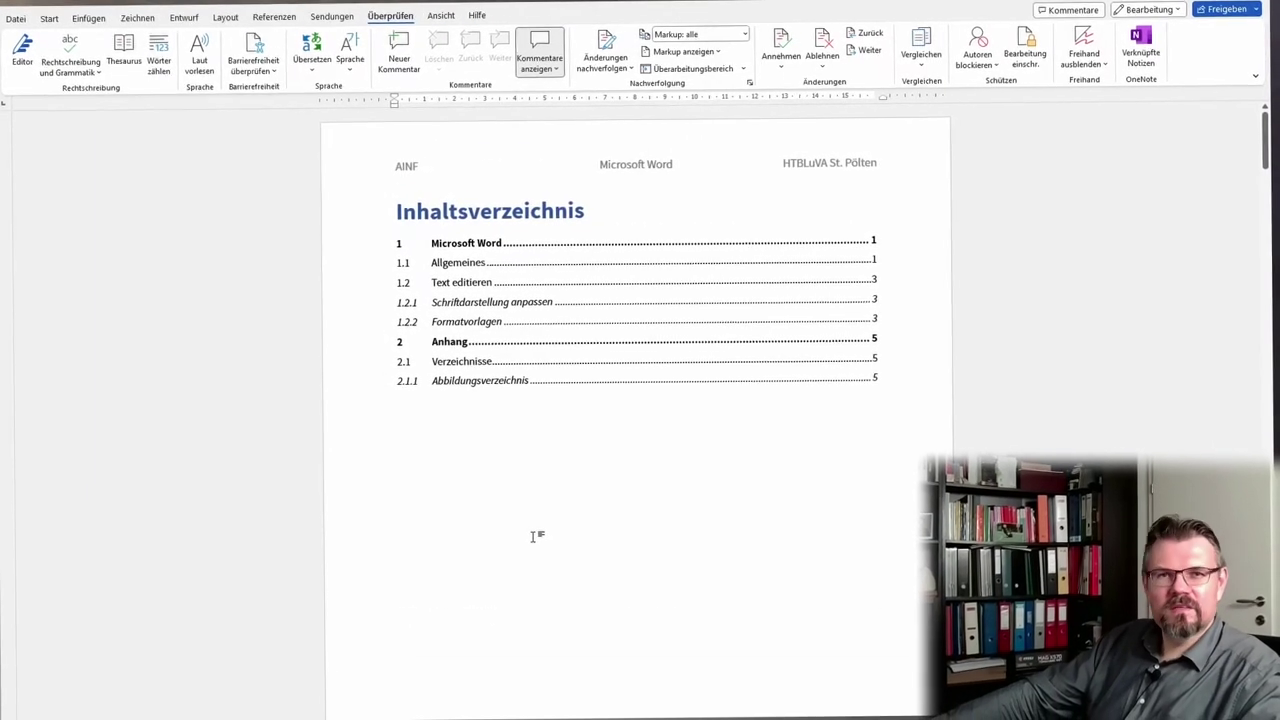